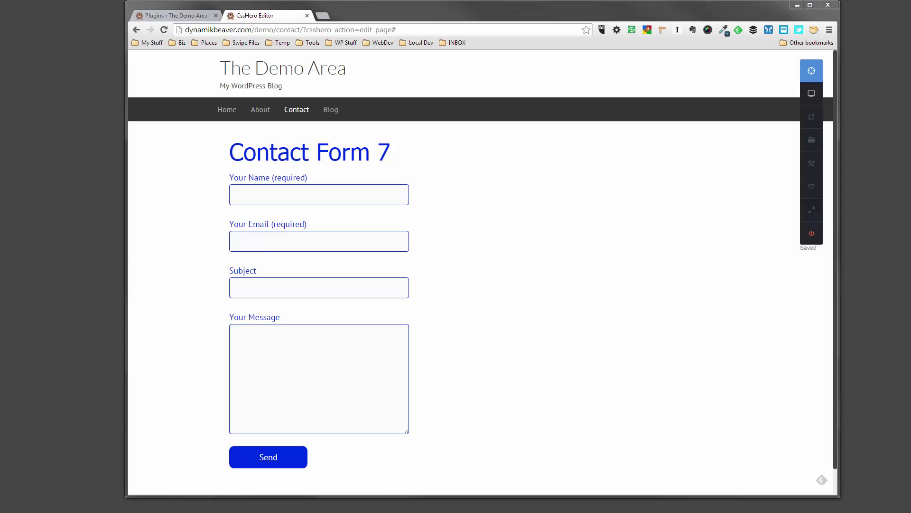
- Open the Gravity Contact Form page under Contact and maximize the browser window
mouse_move(298, 111)
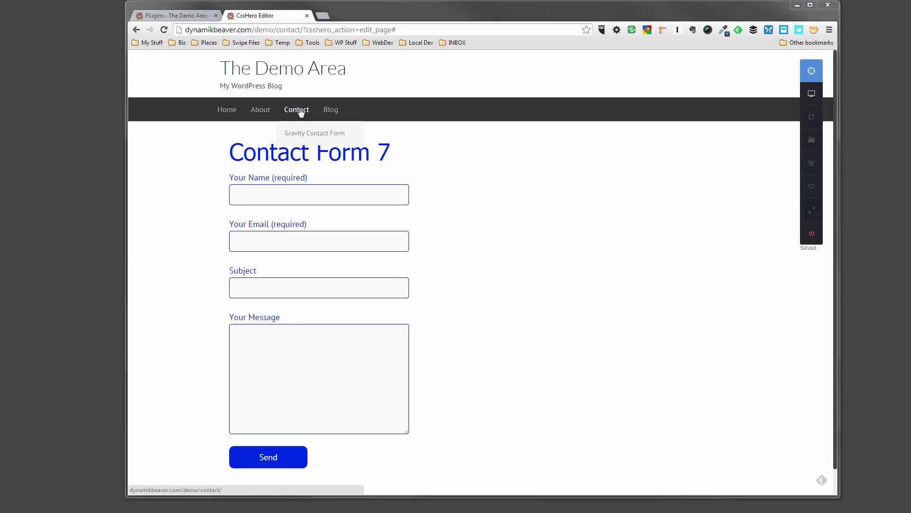
click(308, 134)
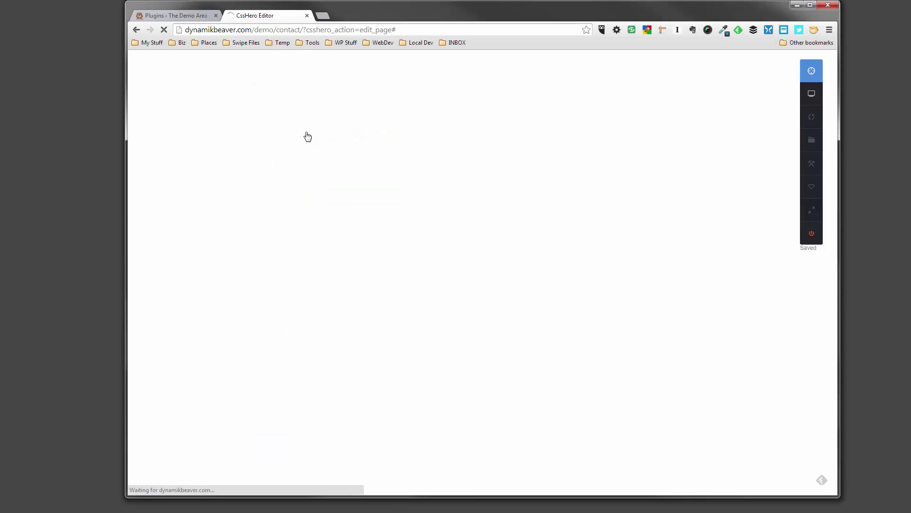
click(810, 4)
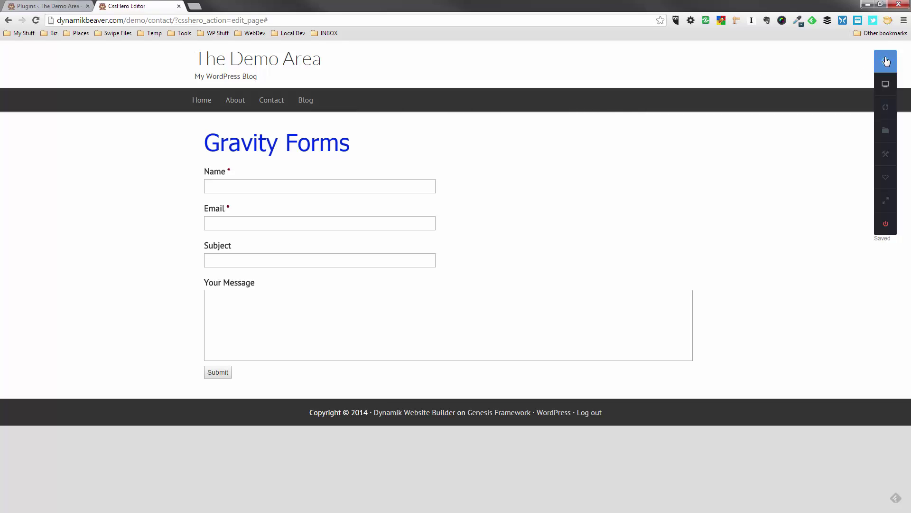
- Start CSS Hero element editing and set the Gravity form text inputs' background color to red #fd2e2e
click(886, 61)
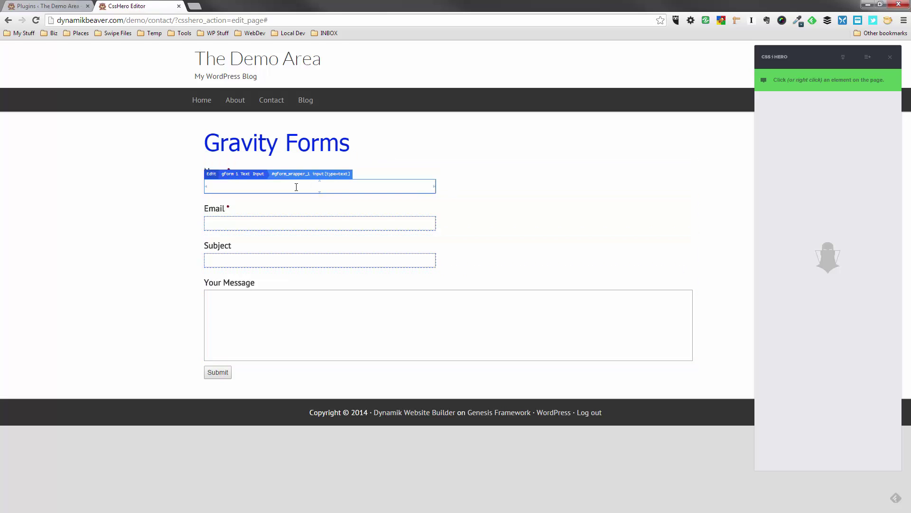
click(265, 185)
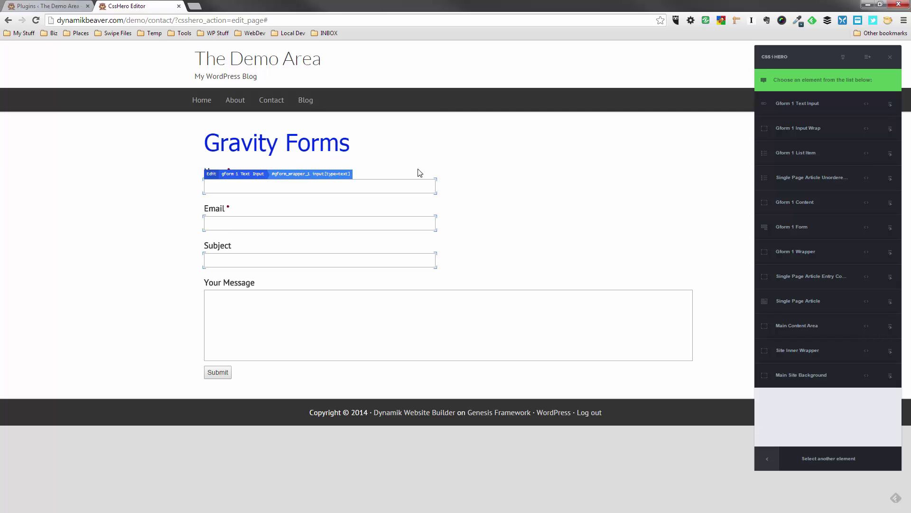
click(798, 112)
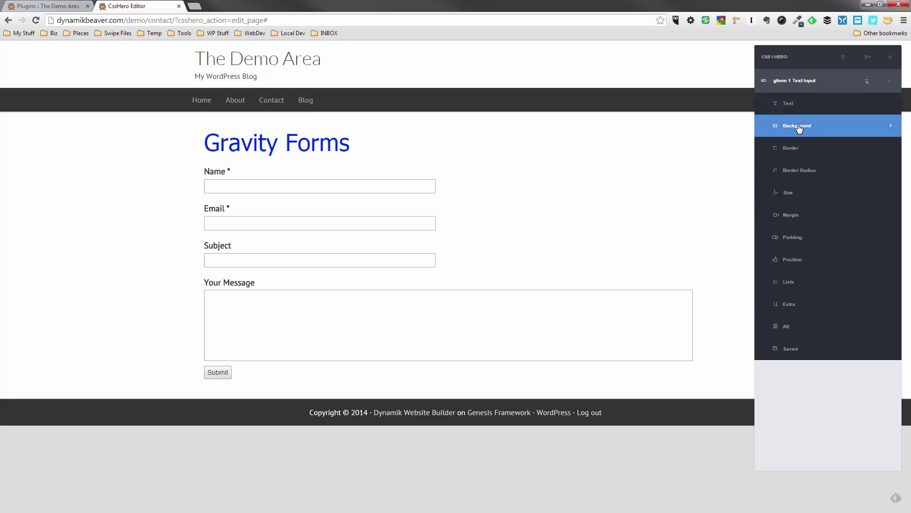
click(799, 127)
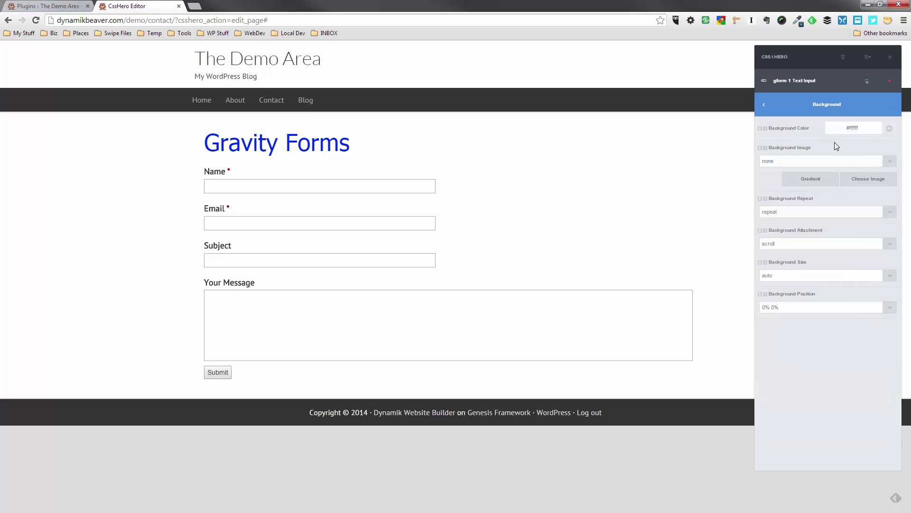
click(839, 129)
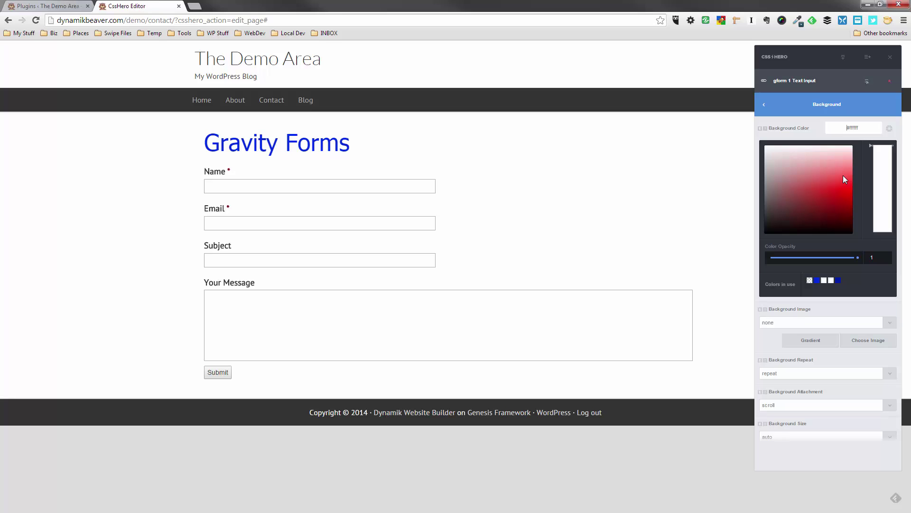
mouse_move(843, 179)
mouse_down()
mouse_move(858, 187)
mouse_move(861, 180)
mouse_up()
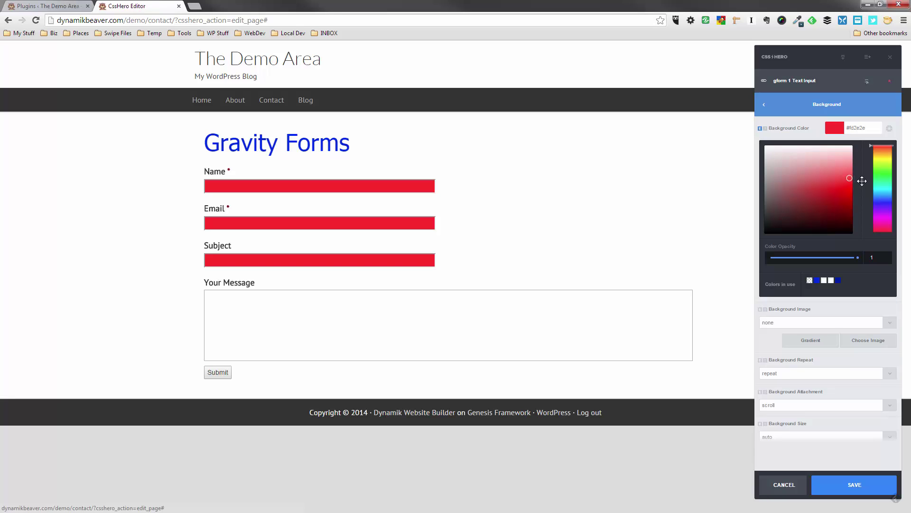
- Set the text inputs' border width to 0px and their border color to dark red #8e0000
click(804, 112)
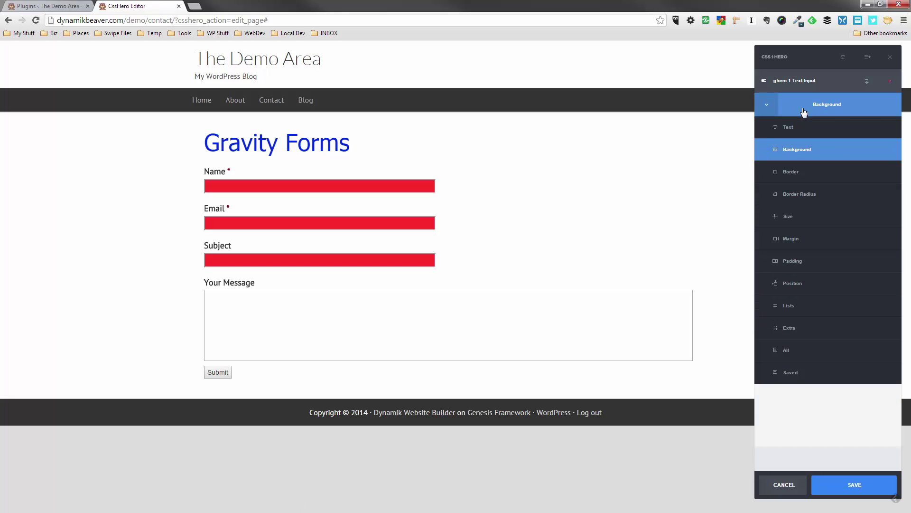
click(795, 173)
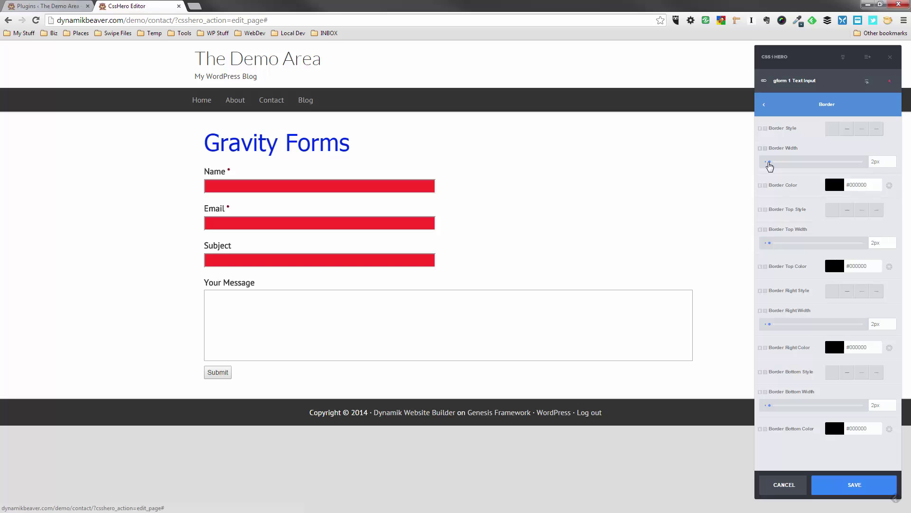
mouse_move(770, 165)
mouse_down()
mouse_move(783, 162)
mouse_move(759, 164)
mouse_up()
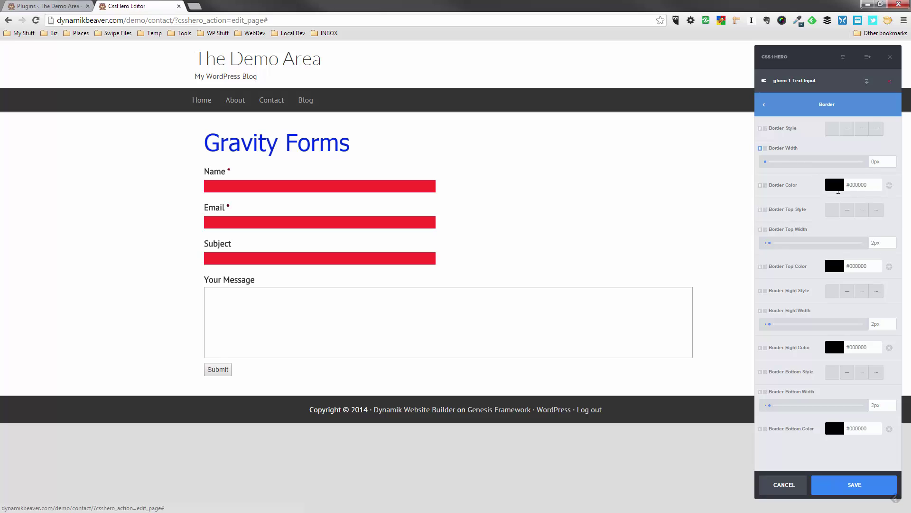
click(838, 190)
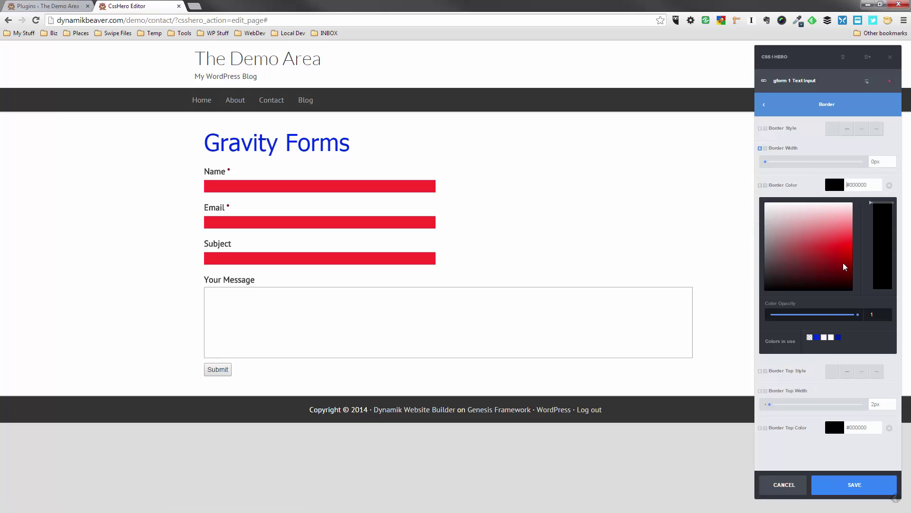
mouse_move(851, 266)
mouse_down()
mouse_move(860, 274)
mouse_move(859, 266)
mouse_up()
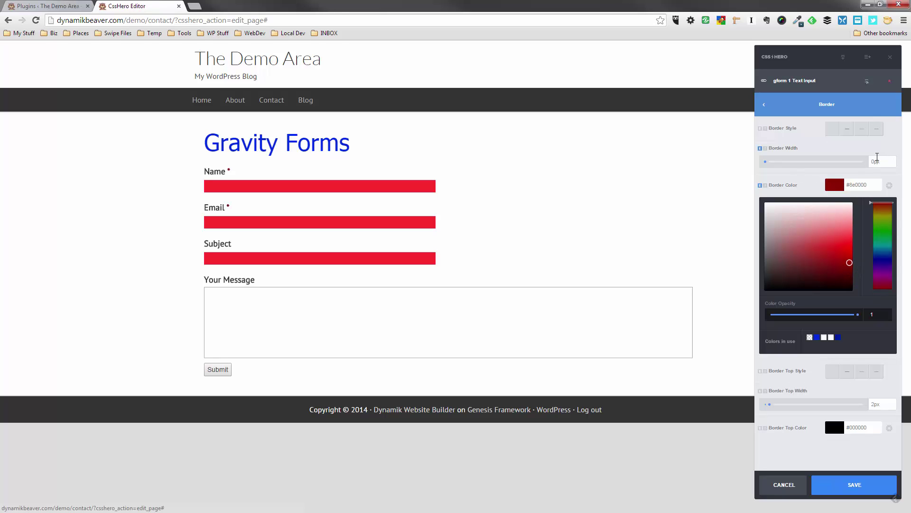
- Give the text inputs a 3px border, trying the solid and dashed styles before choosing dotted
click(847, 129)
drag(766, 162, 767, 162)
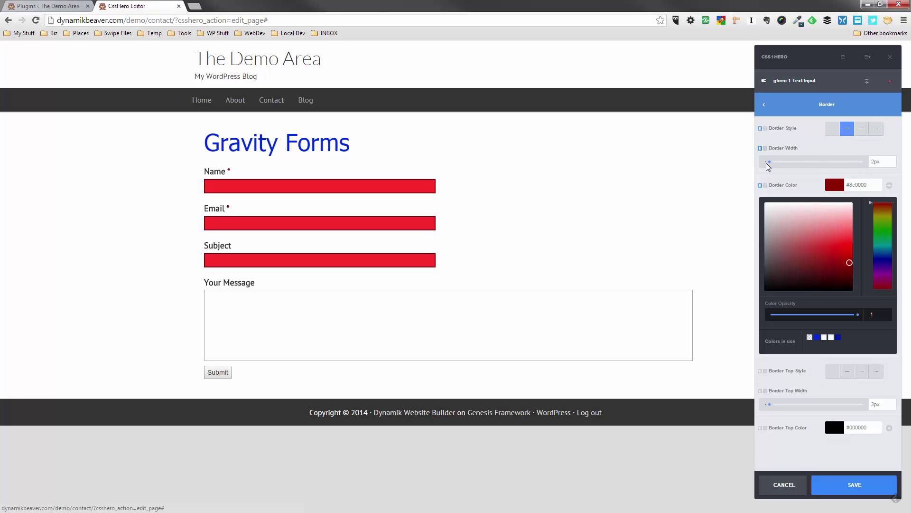
drag(768, 166, 771, 164)
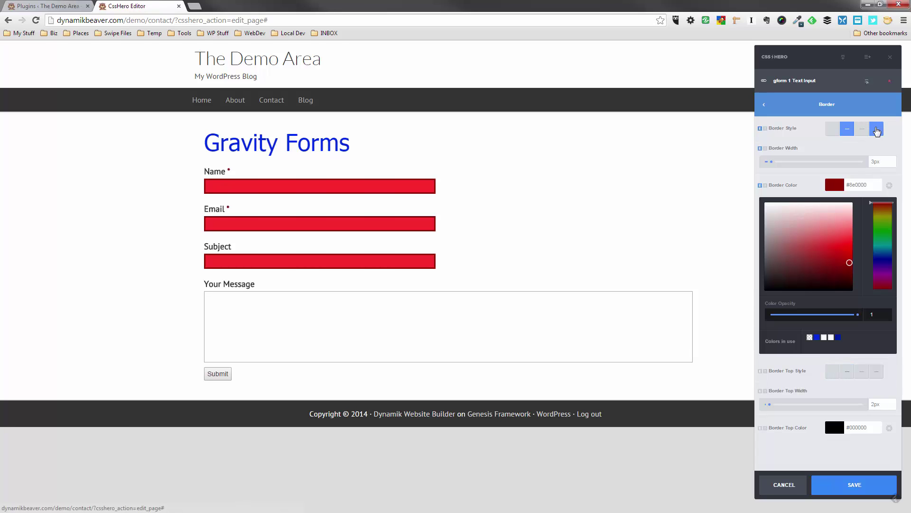
click(876, 131)
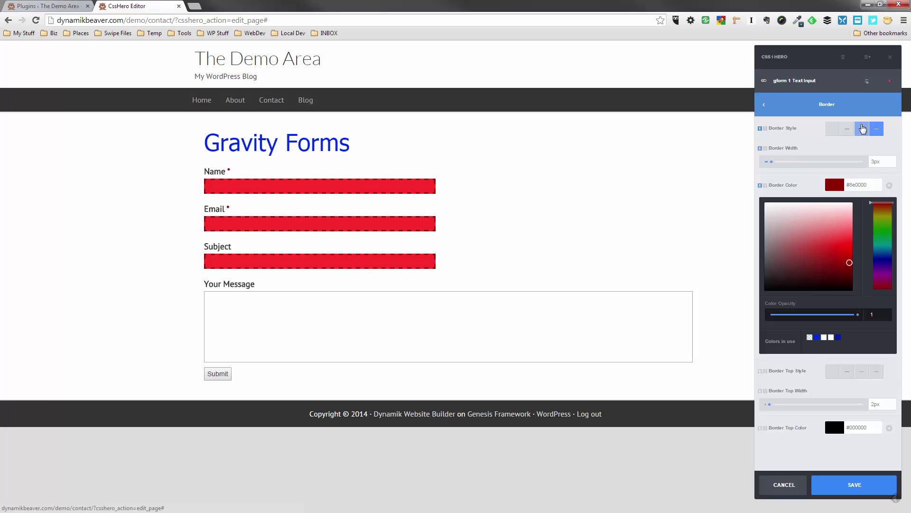
click(862, 129)
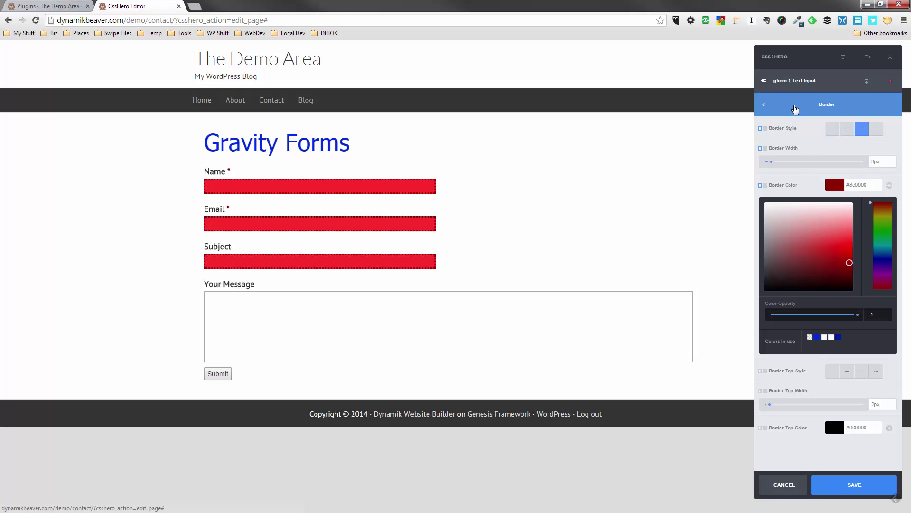
- Resize the form's text inputs to a height of 45px and a width of 470px
click(796, 109)
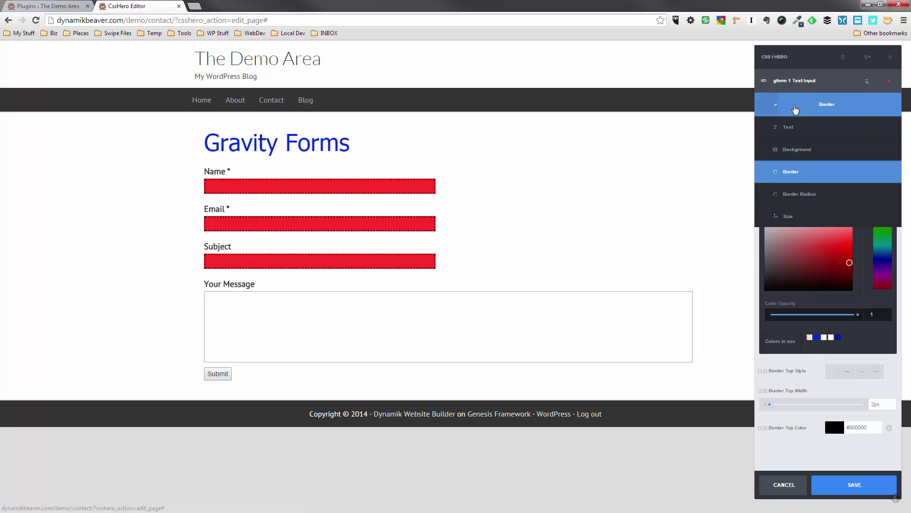
click(791, 221)
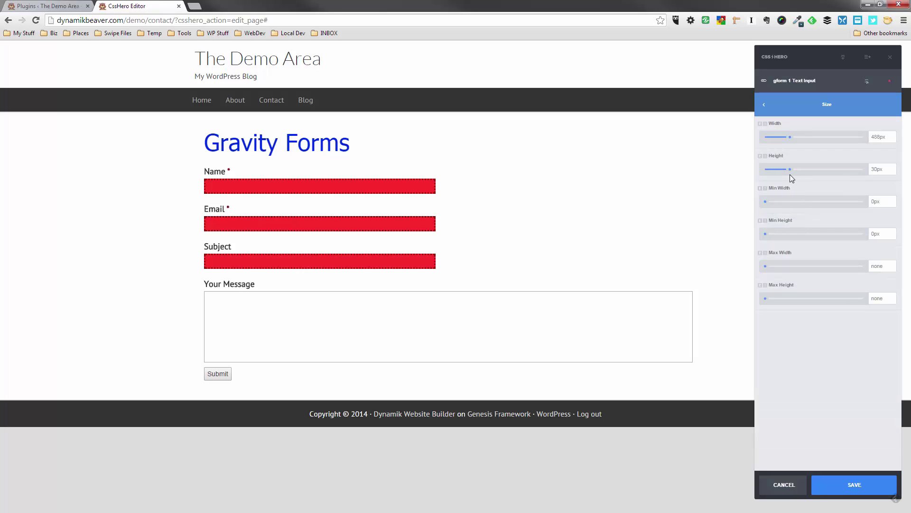
drag(789, 169, 804, 173)
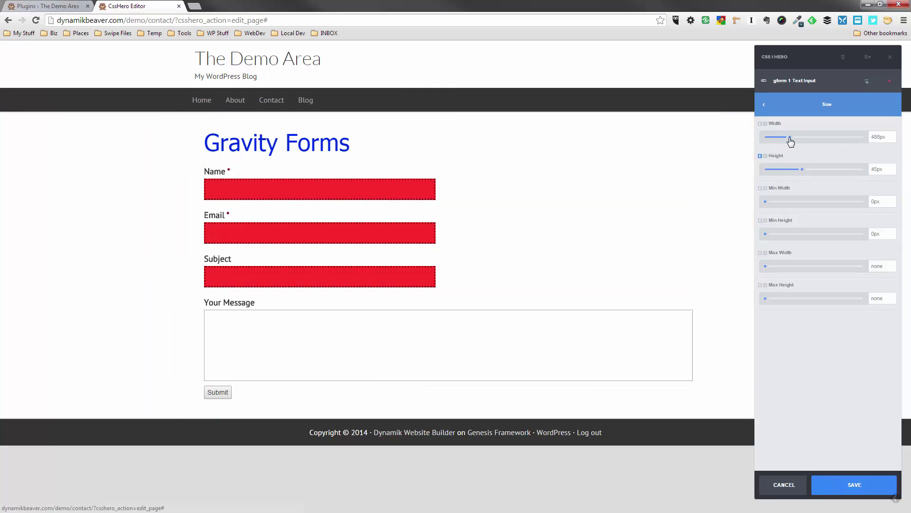
mouse_move(791, 138)
mouse_down()
mouse_move(818, 139)
mouse_move(790, 140)
mouse_up()
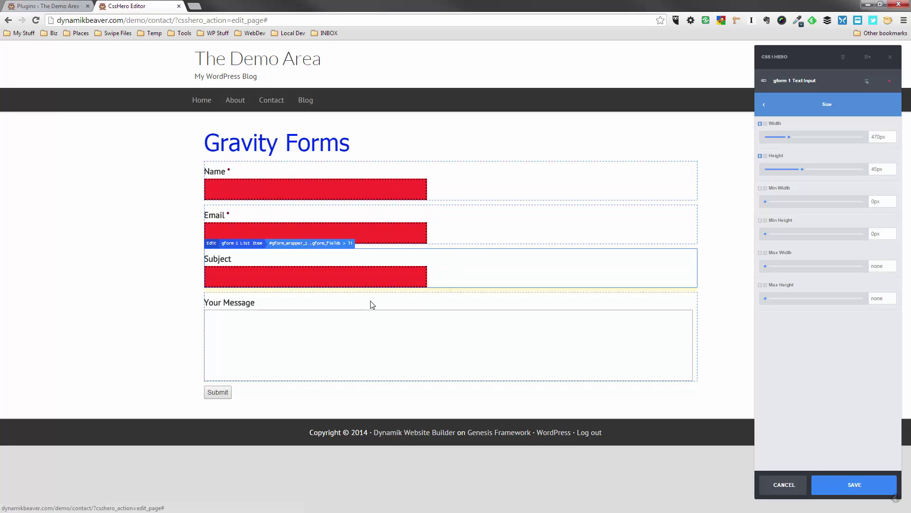
- Select the Your Message textarea and set its background to the already used red #fd2e2e
click(358, 334)
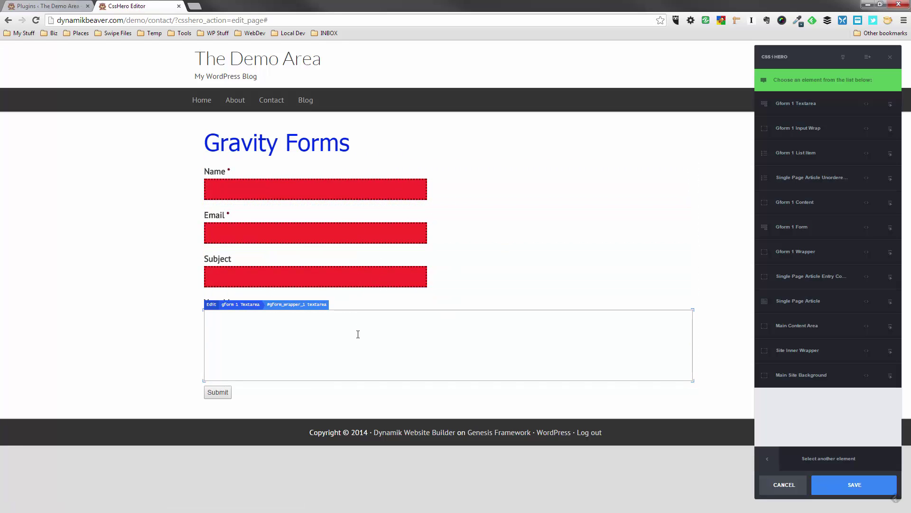
click(811, 103)
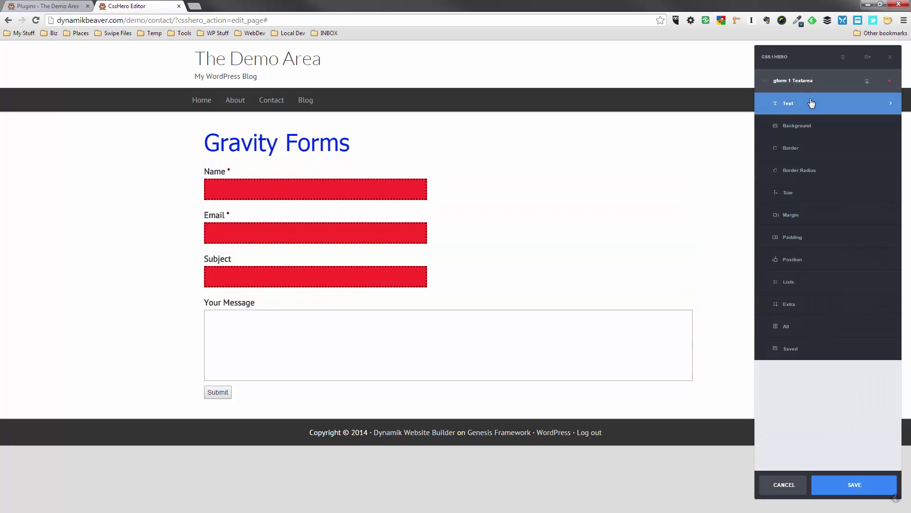
click(798, 127)
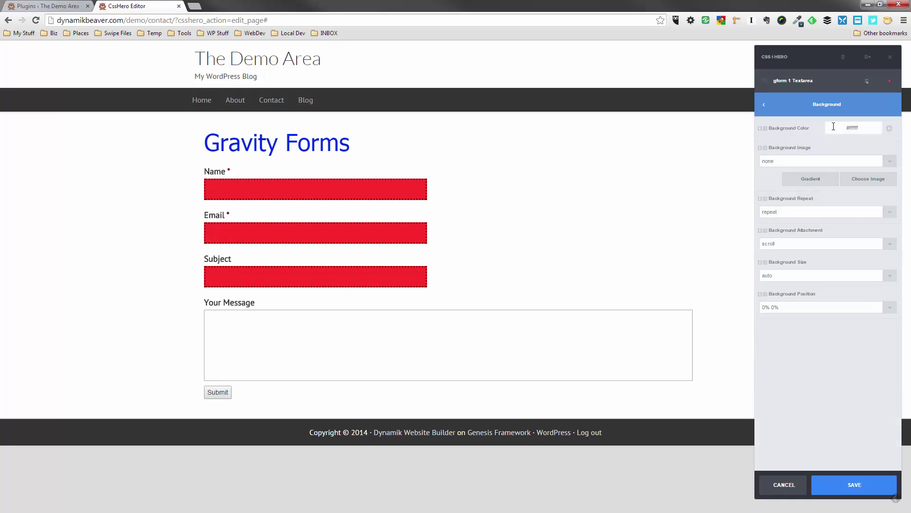
click(836, 126)
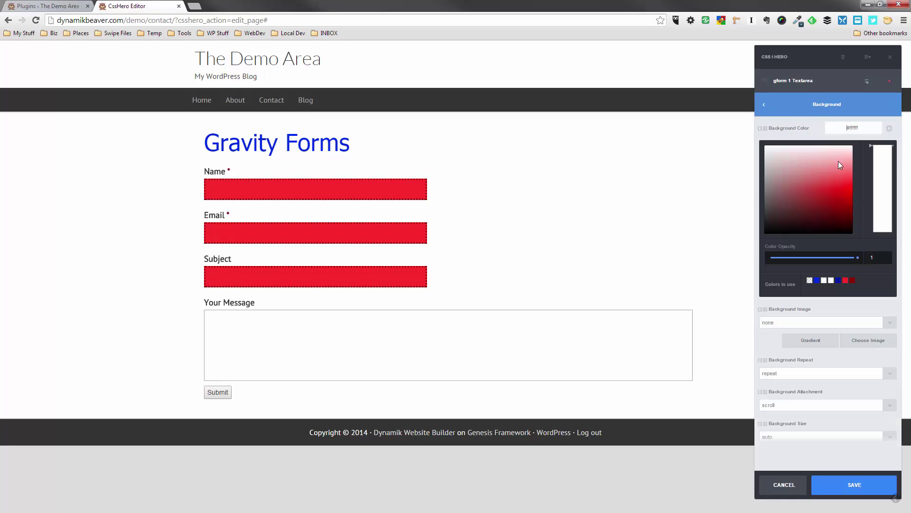
click(845, 281)
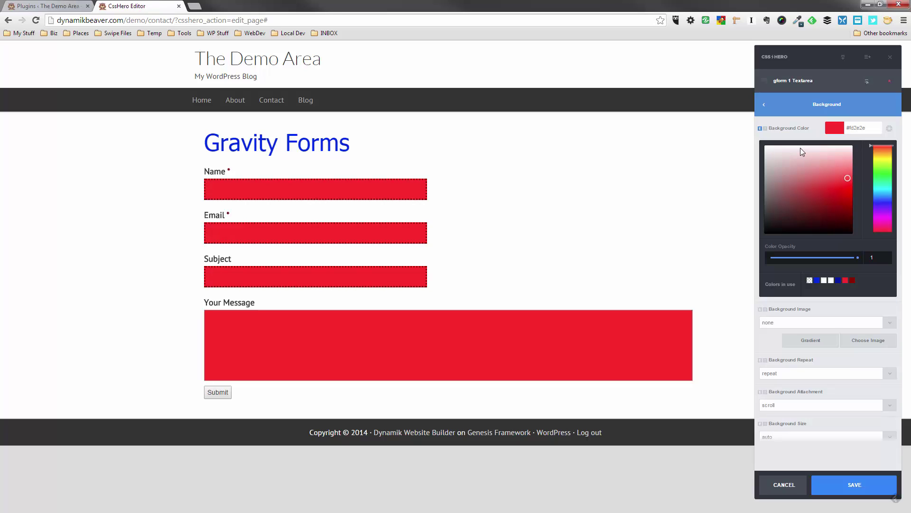
- Give the message textarea a dotted 3px border in the already used dark red #8e0000
click(797, 107)
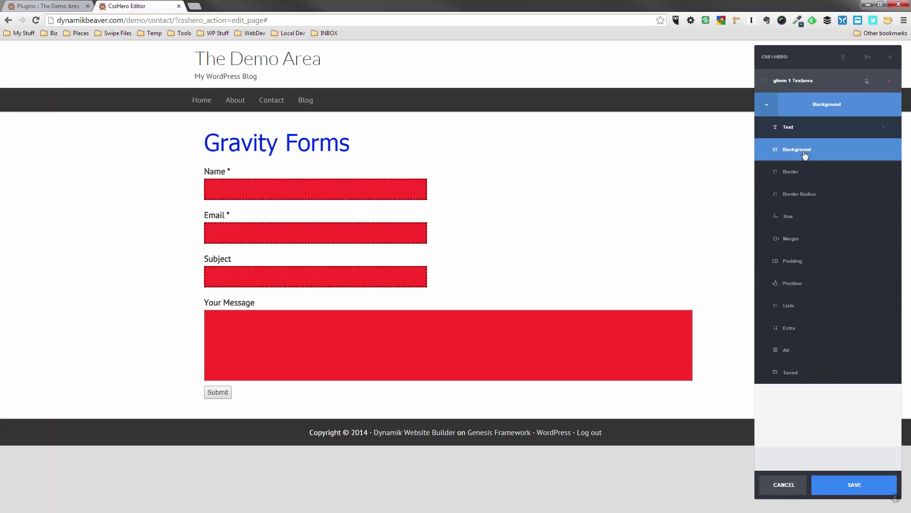
click(800, 177)
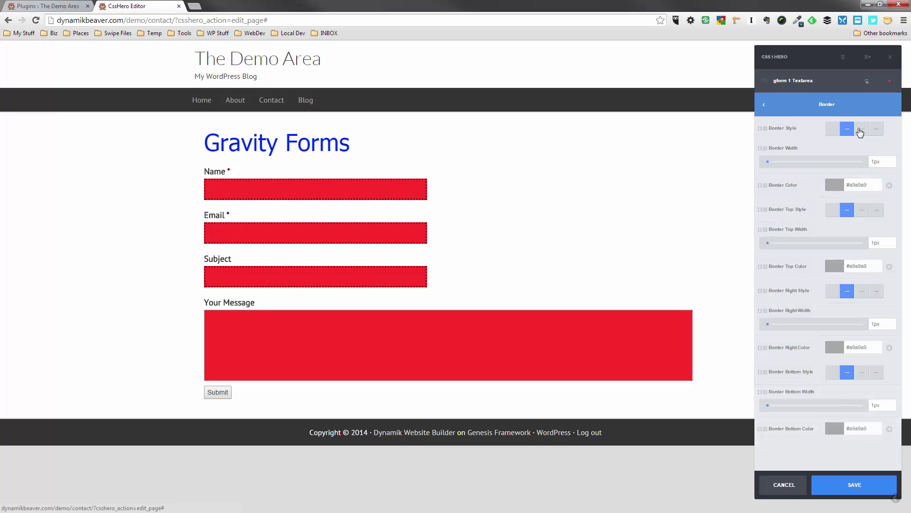
click(862, 128)
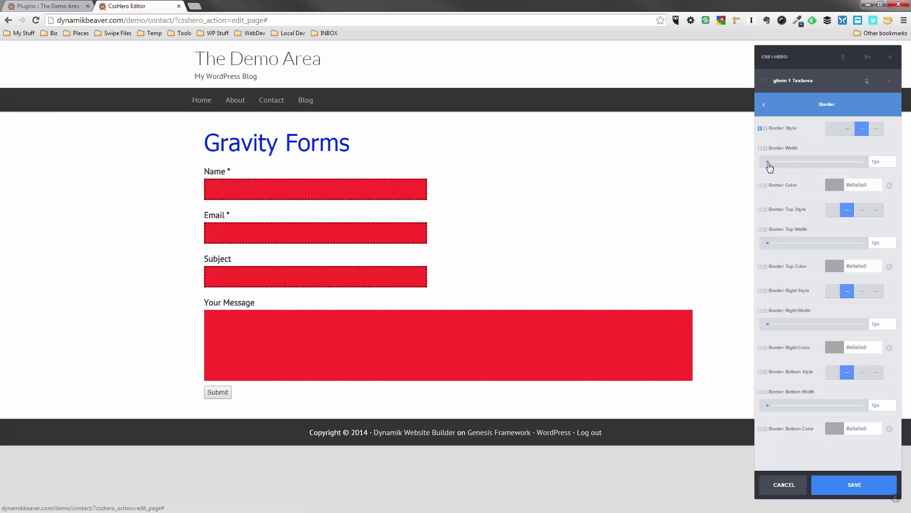
drag(768, 163, 771, 163)
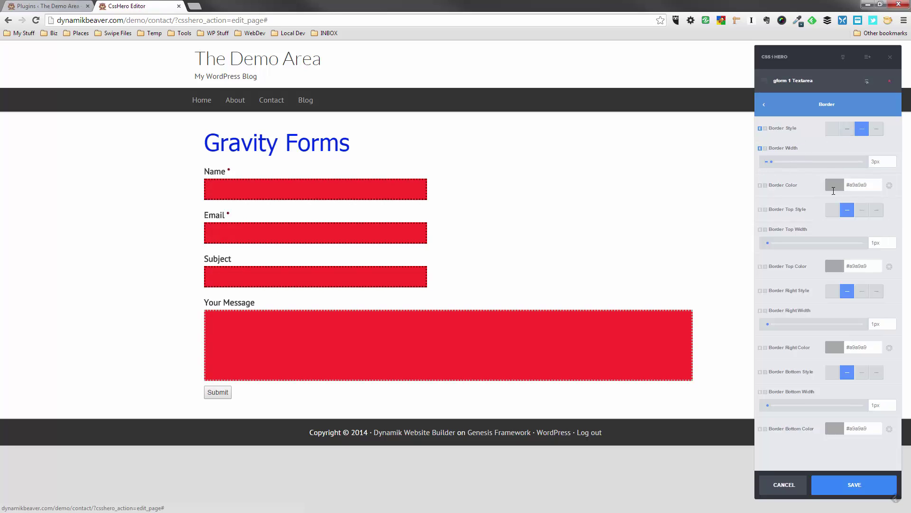
click(834, 184)
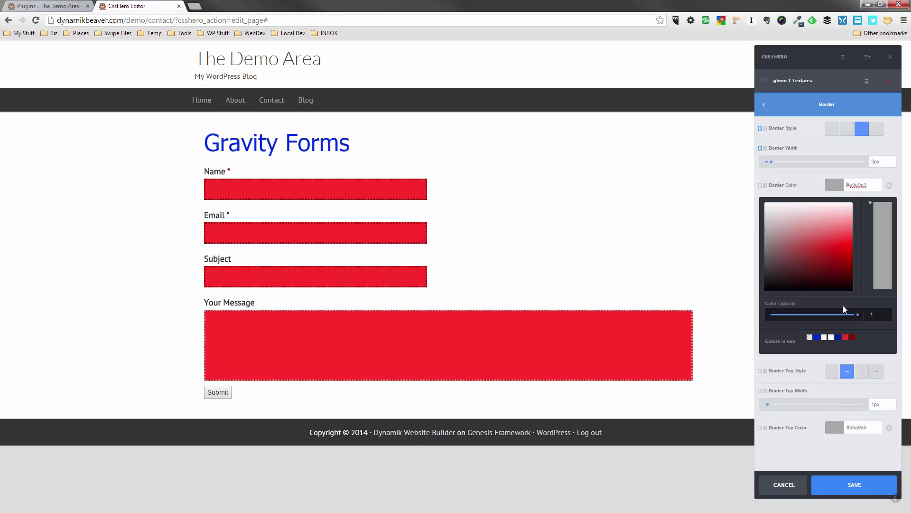
click(852, 337)
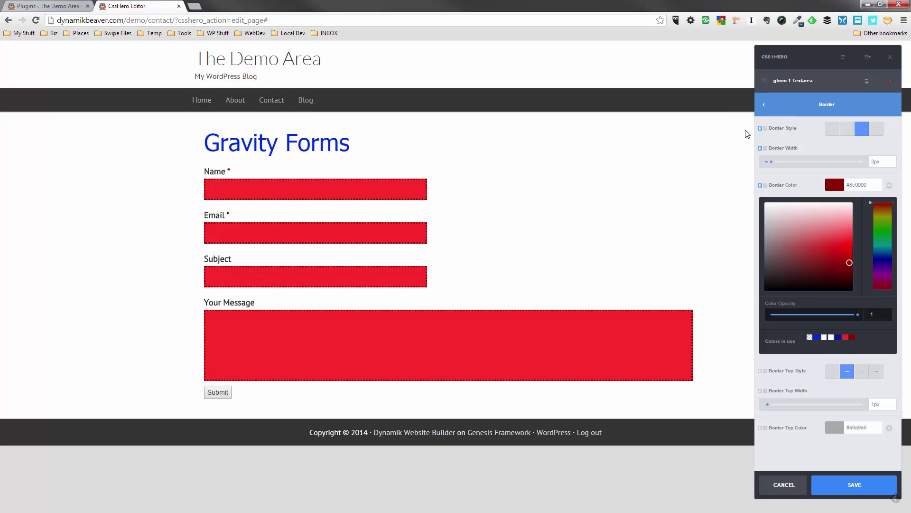
- Set the form labels' font size to 27px and their text color to the already used dark red #8e0000
click(214, 172)
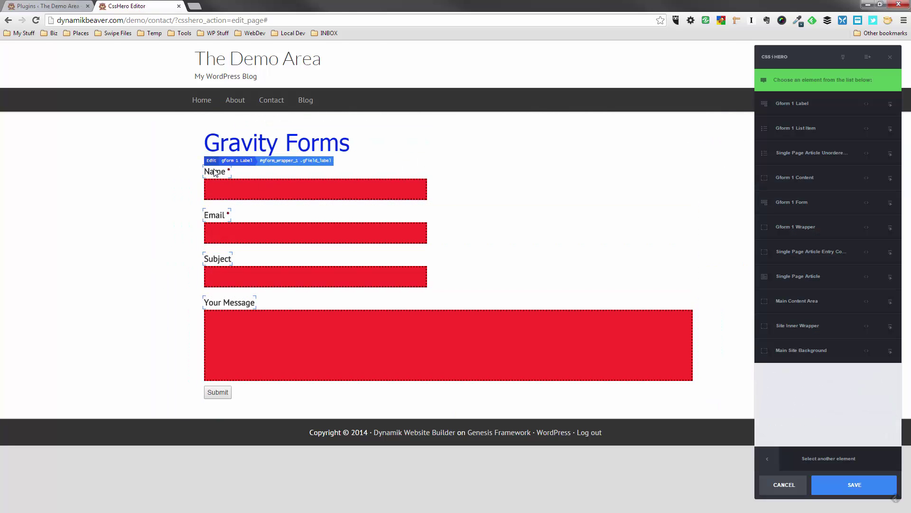
click(806, 104)
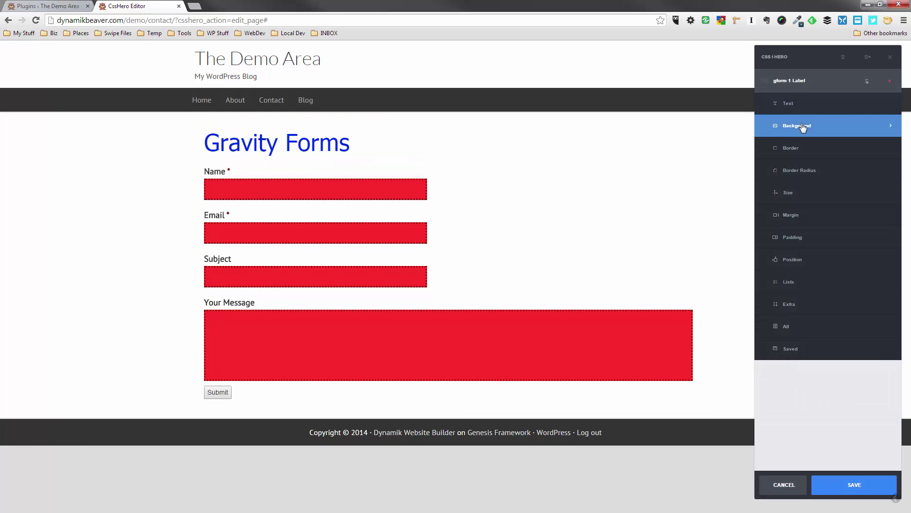
click(790, 106)
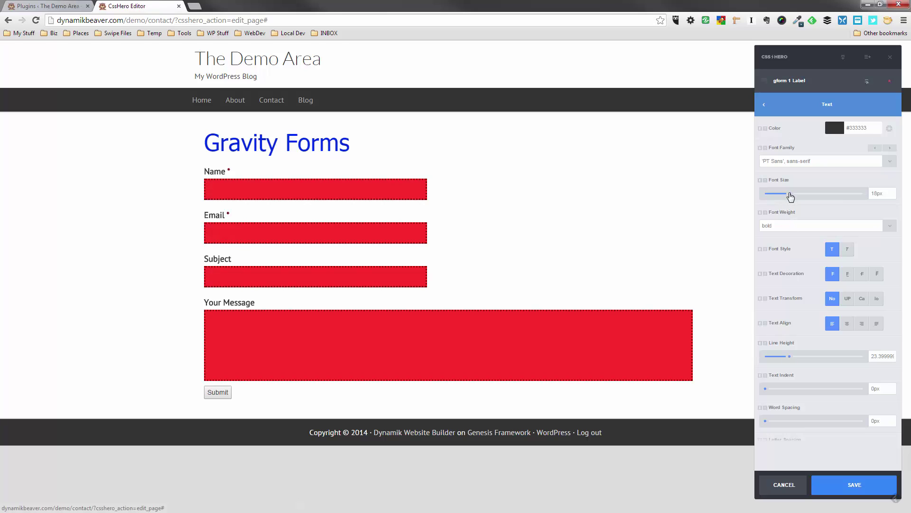
drag(789, 193, 803, 187)
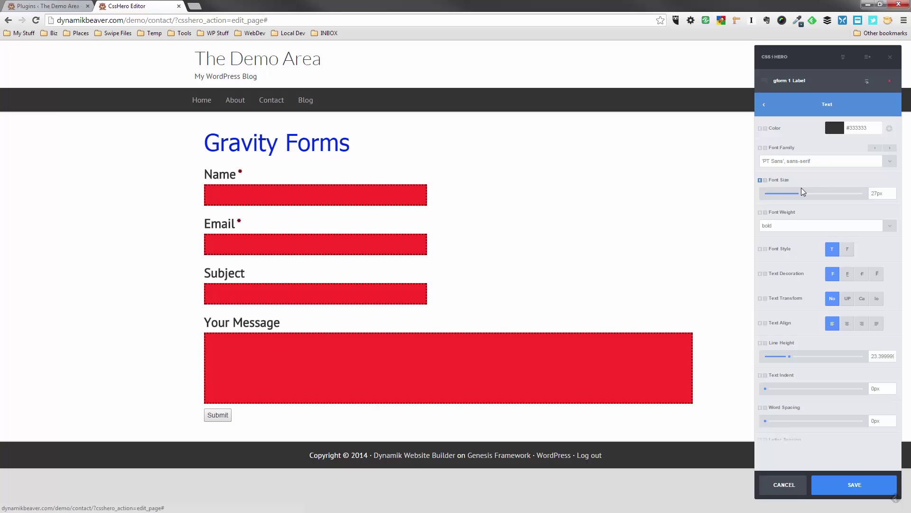
click(835, 127)
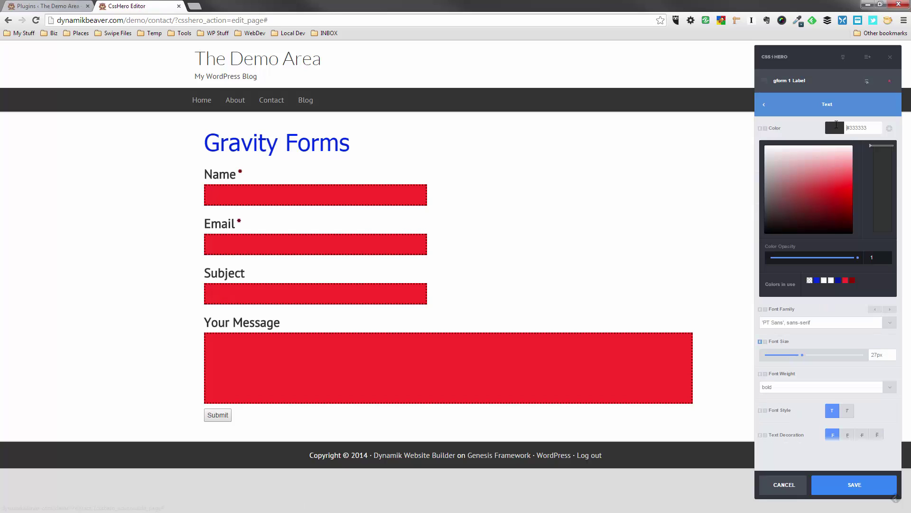
click(852, 281)
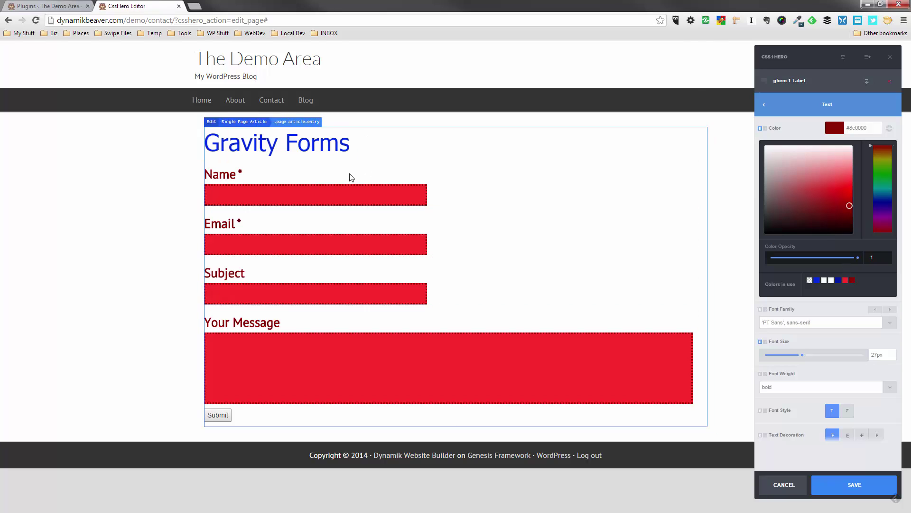
- Select the required-field asterisk and set its text color to the already used red #fd2e2e
click(241, 174)
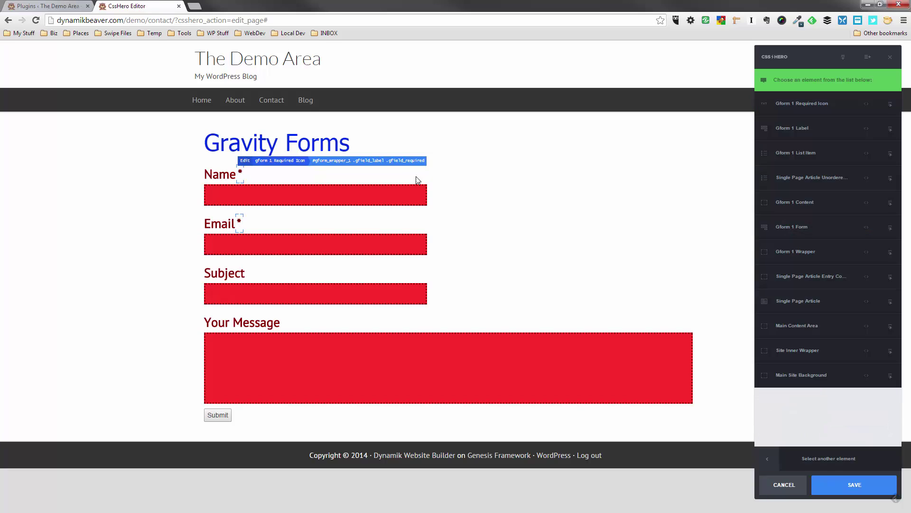
click(805, 111)
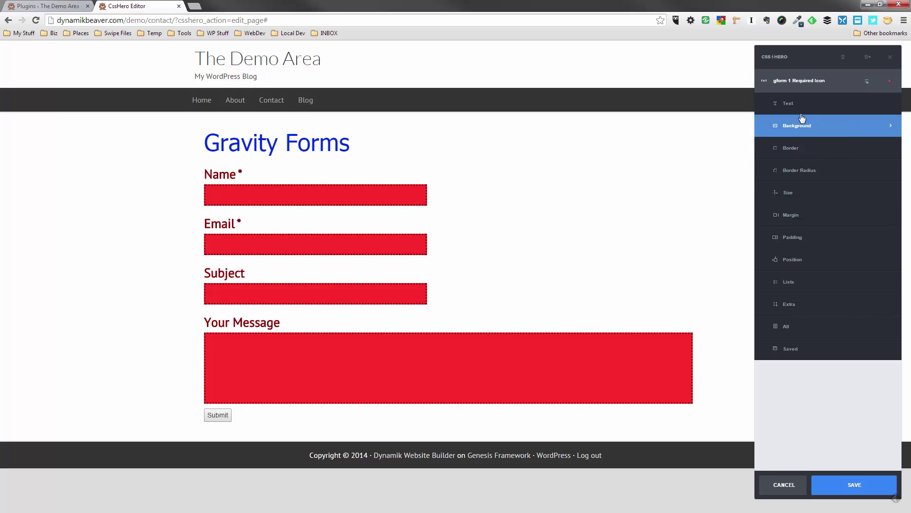
click(800, 105)
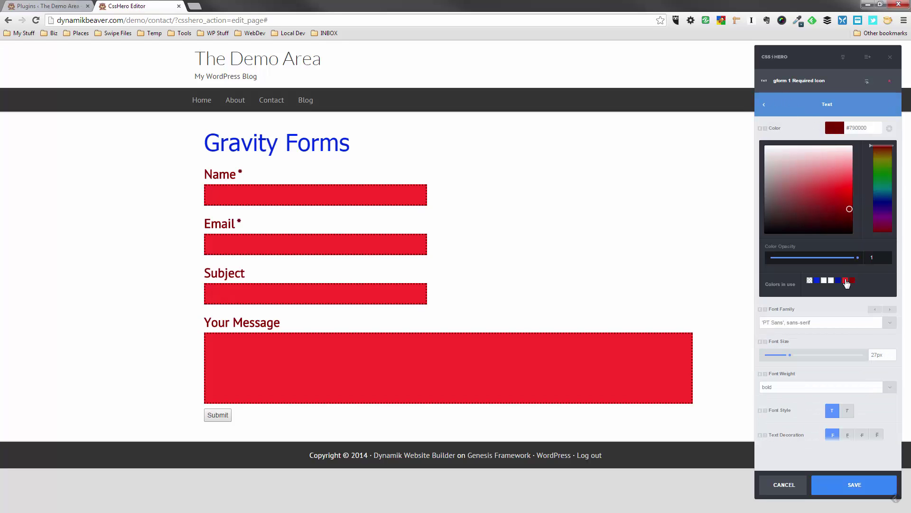
click(846, 281)
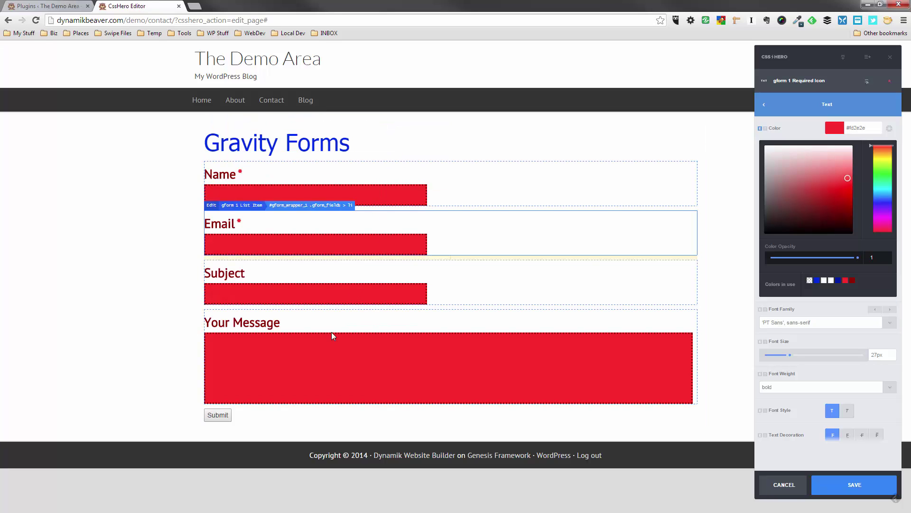
- Select the whole form (Gform 1 Form) and set its background color to the light gray #f2f1f1
click(323, 409)
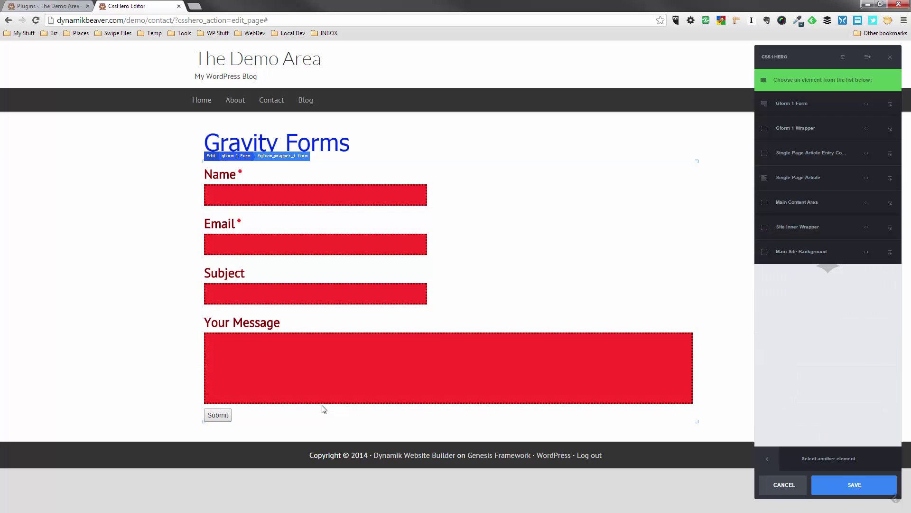
click(807, 111)
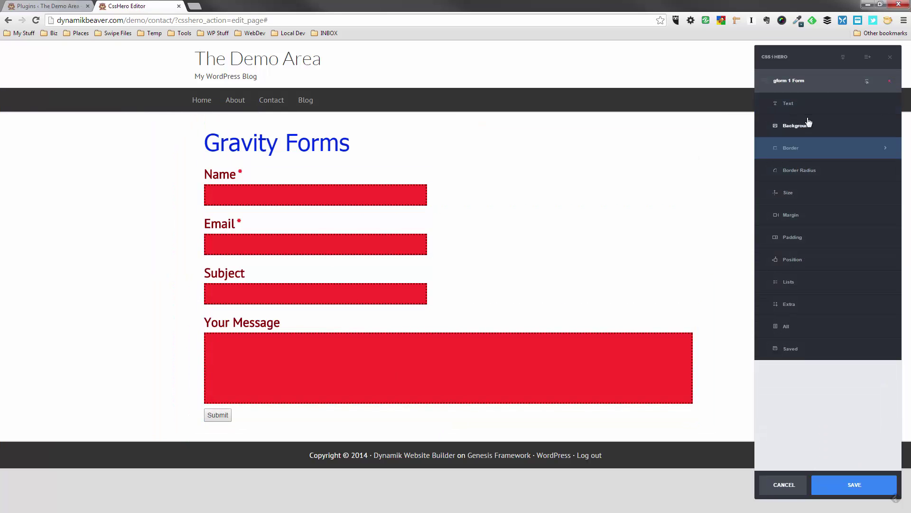
click(807, 126)
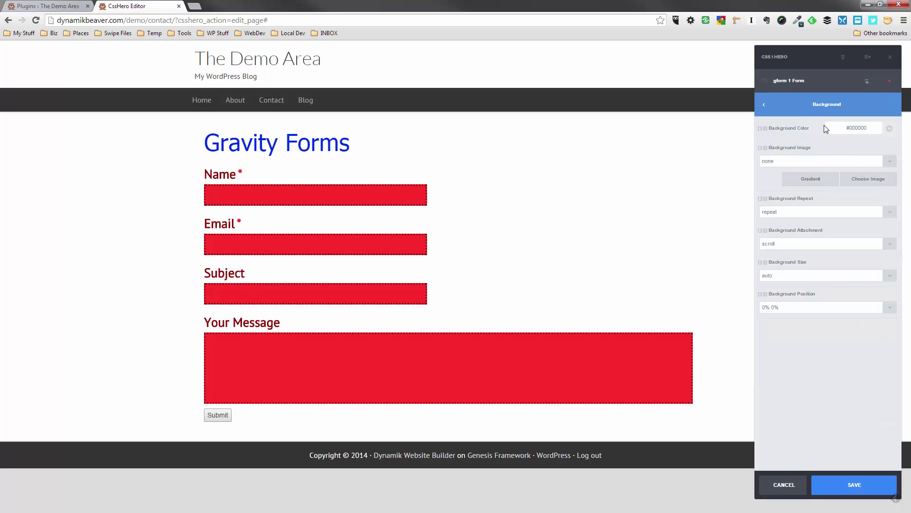
click(832, 127)
click(832, 158)
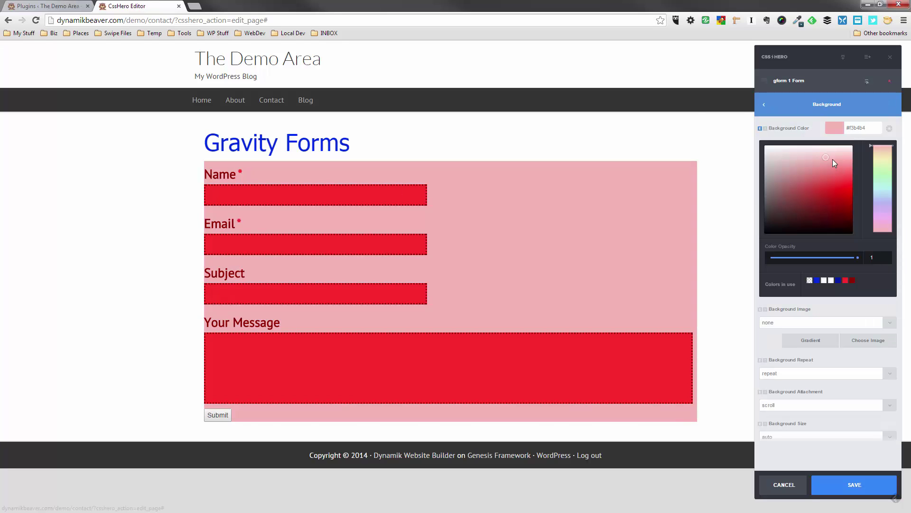
drag(832, 159, 766, 146)
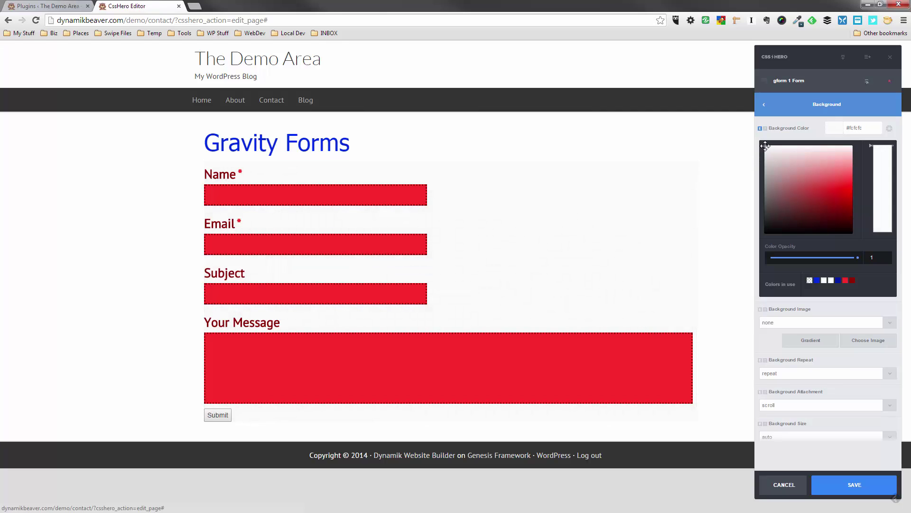
drag(765, 146, 767, 150)
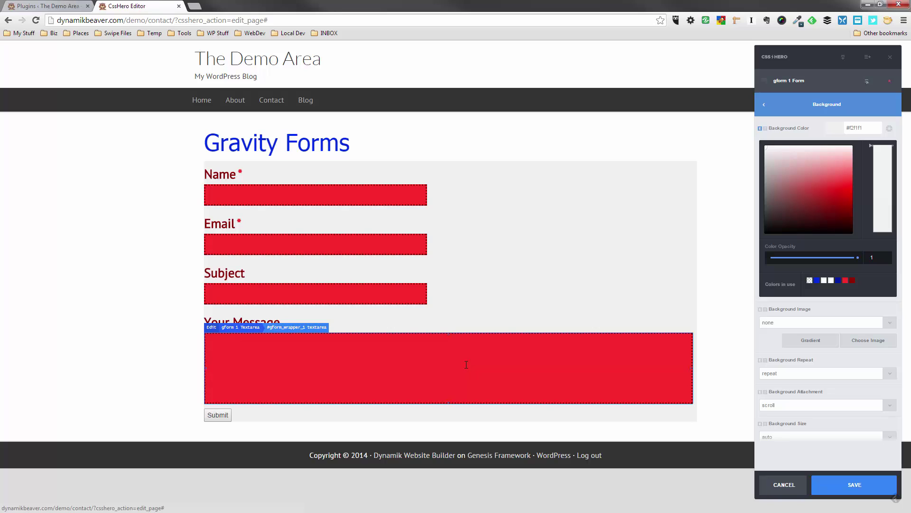
- Select the Your Message textarea and set its height to 165px
click(308, 355)
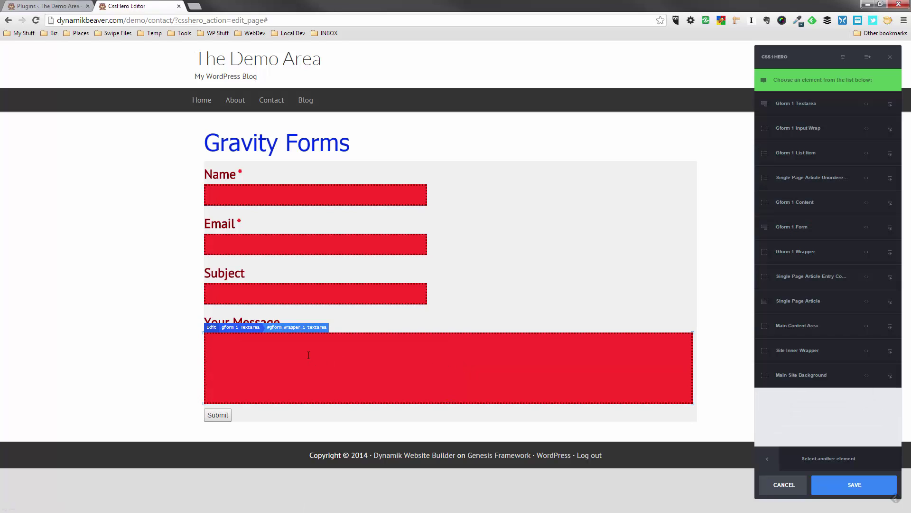
click(812, 104)
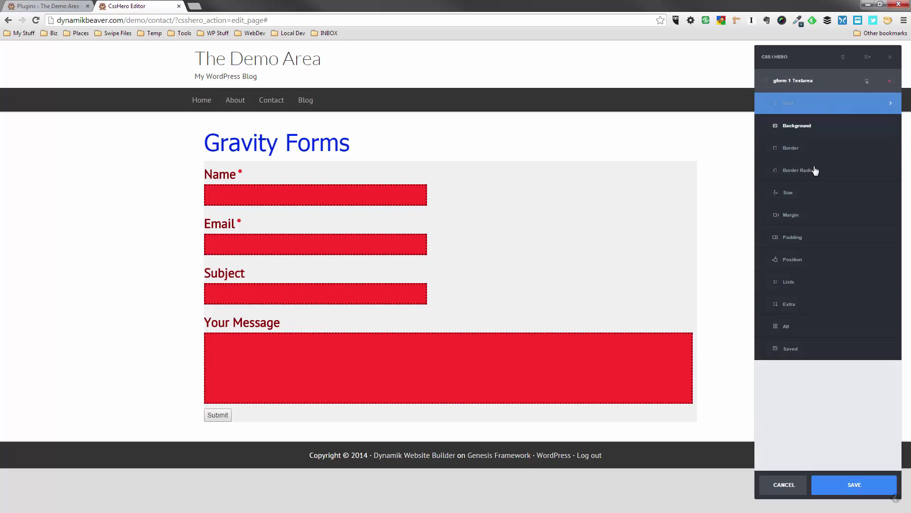
click(789, 192)
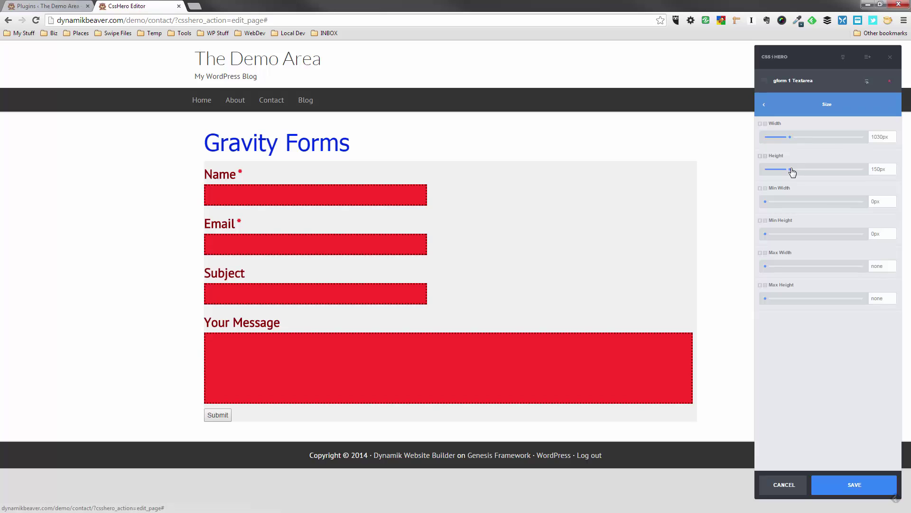
drag(787, 173, 794, 172)
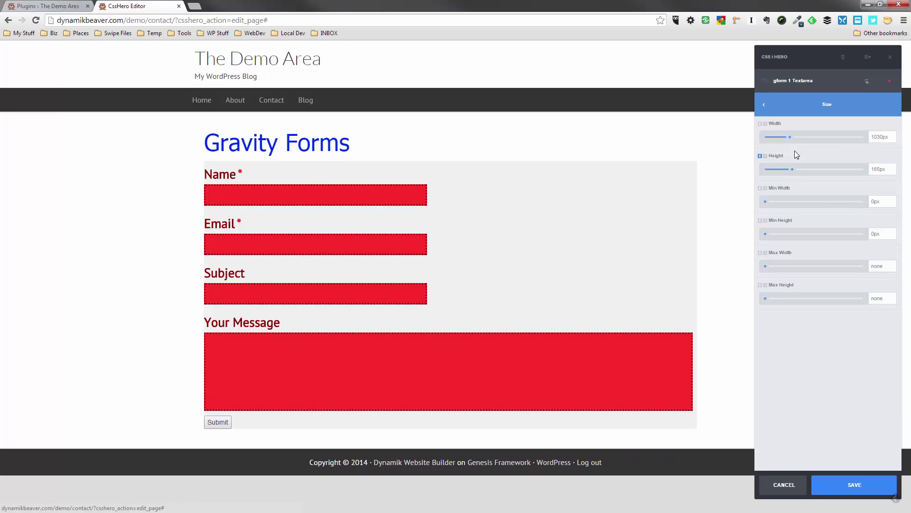
- Narrow the message textarea to a width of 474px to roughly match the text inputs above it
drag(792, 139, 777, 144)
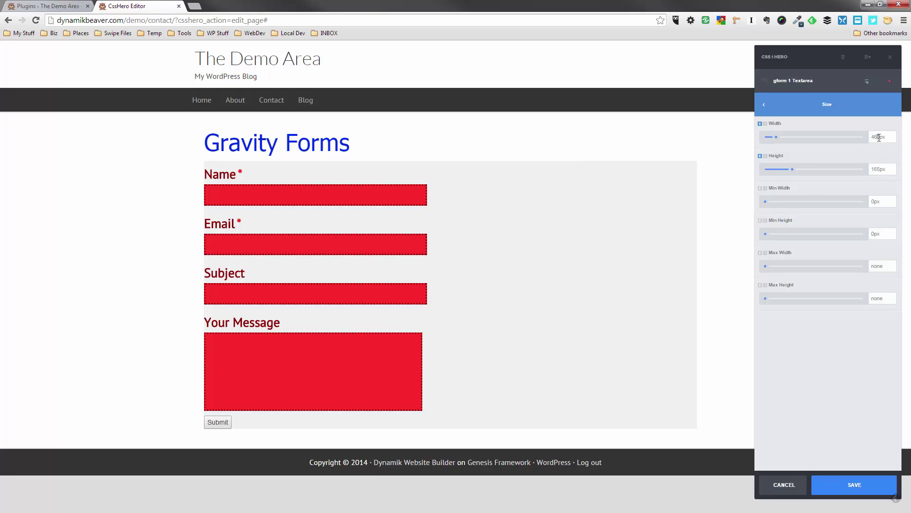
key(BackSpace)
text(7)
key(BackSpace)
text(8)
click(883, 170)
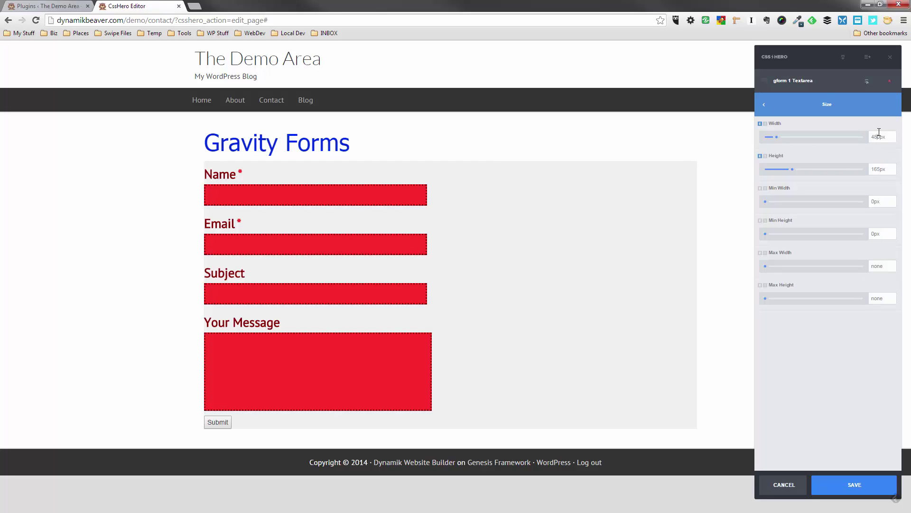
key(BackSpace)
text(75)
key(BackSpace)
text(4)
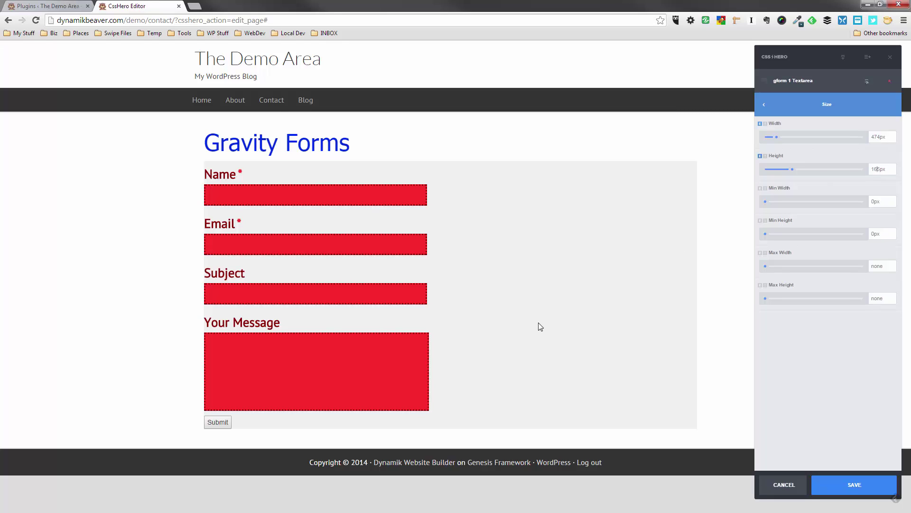
- Select the form's Submit button and resize it to a width of 151px and a height of 45px
click(223, 422)
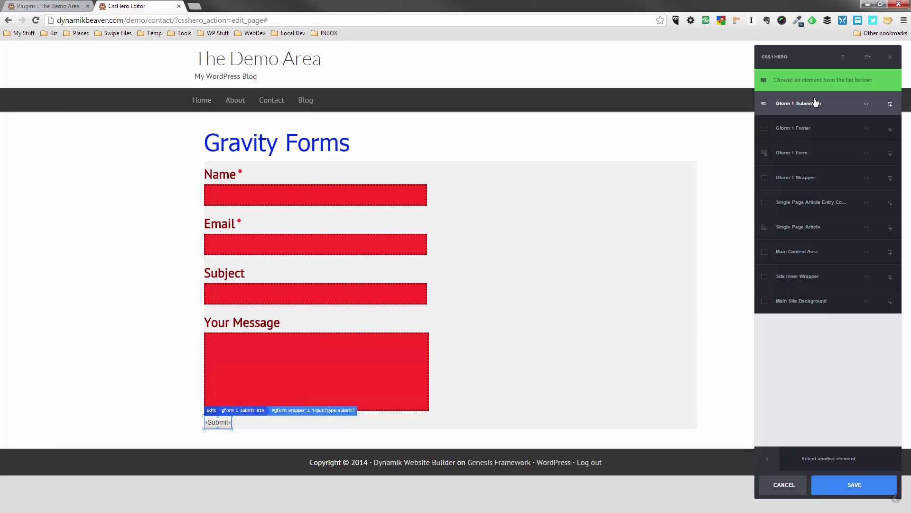
click(815, 102)
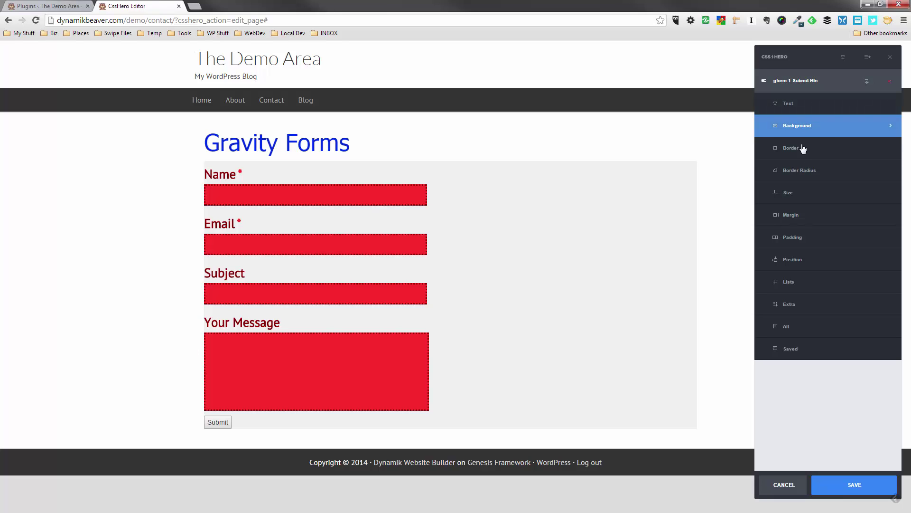
click(795, 196)
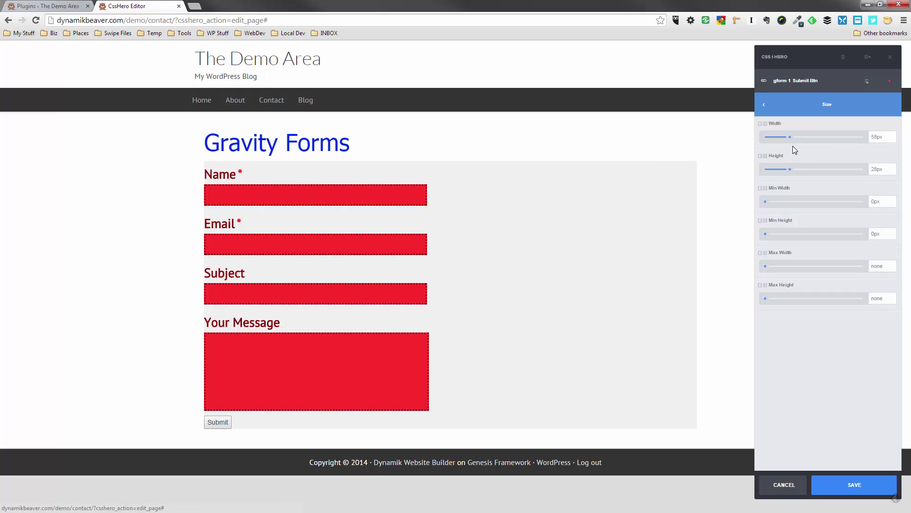
drag(792, 139, 832, 147)
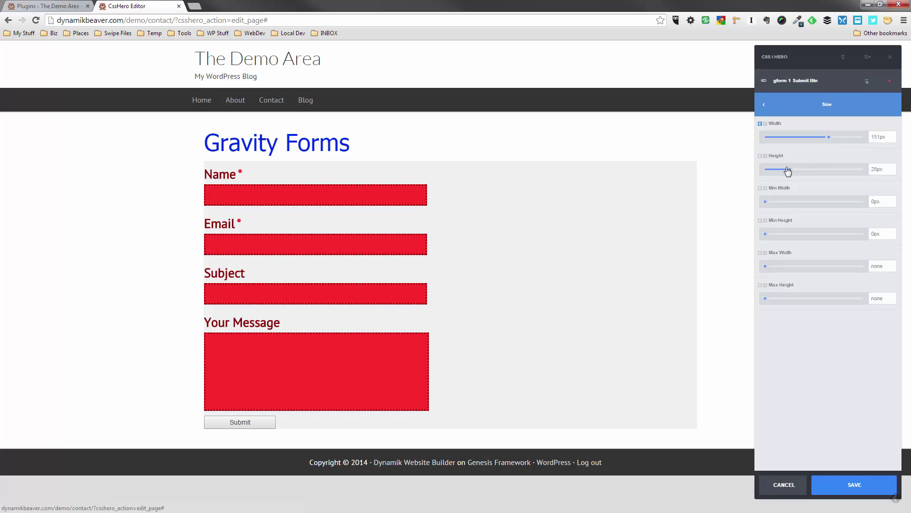
mouse_move(790, 173)
mouse_down()
mouse_move(821, 173)
mouse_move(806, 174)
mouse_up()
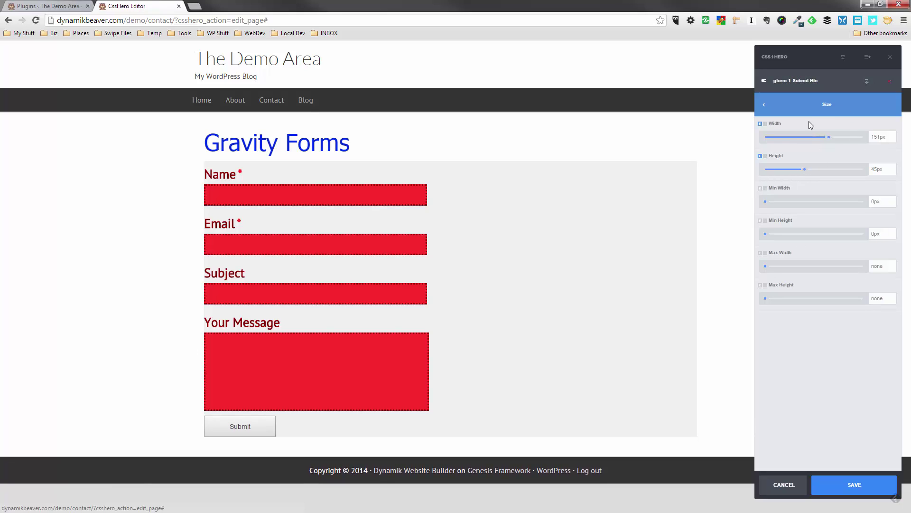
- Set the Submit button's background color to the already used blue #002ae5
click(790, 105)
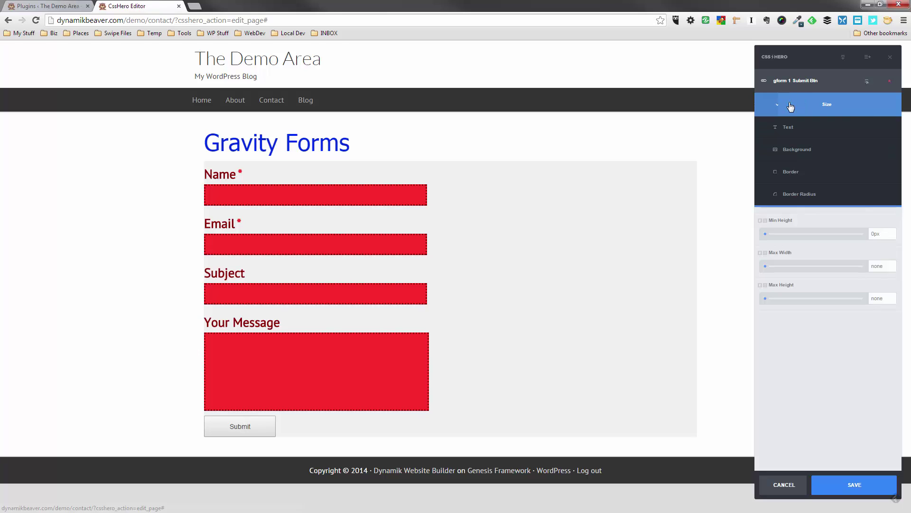
click(798, 151)
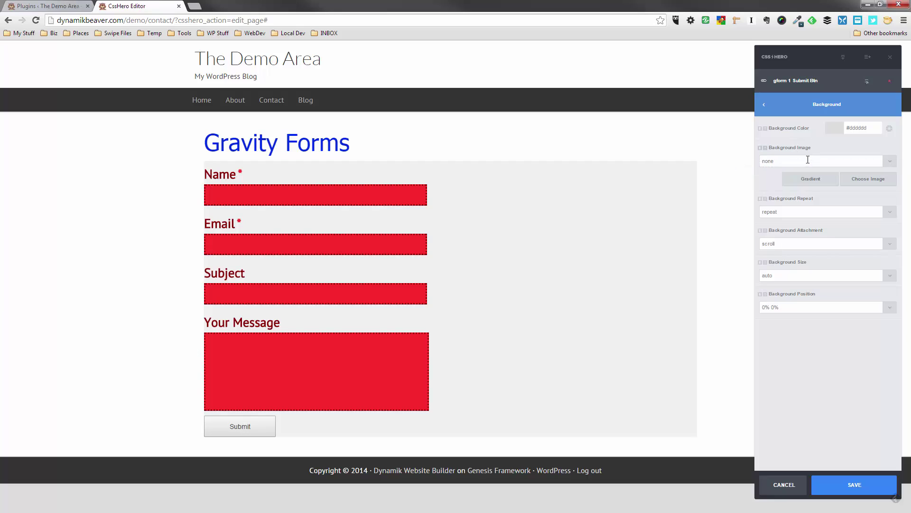
click(833, 128)
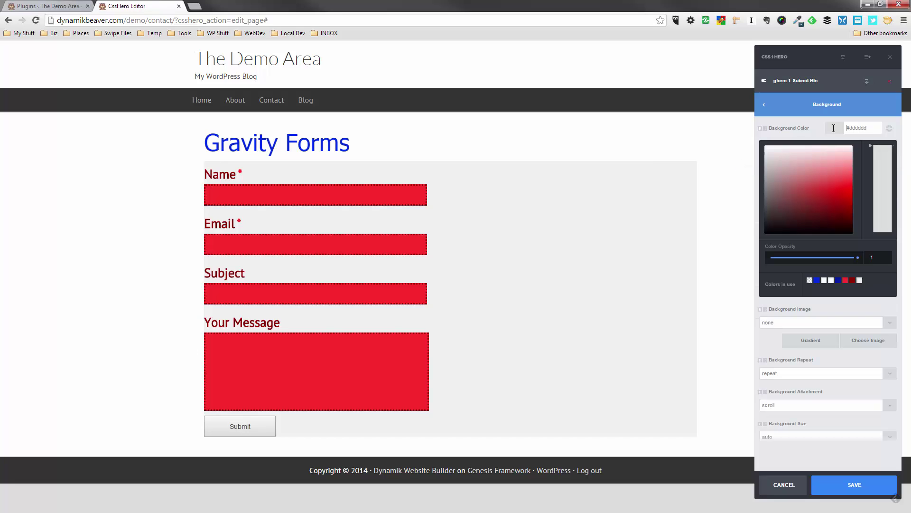
click(817, 280)
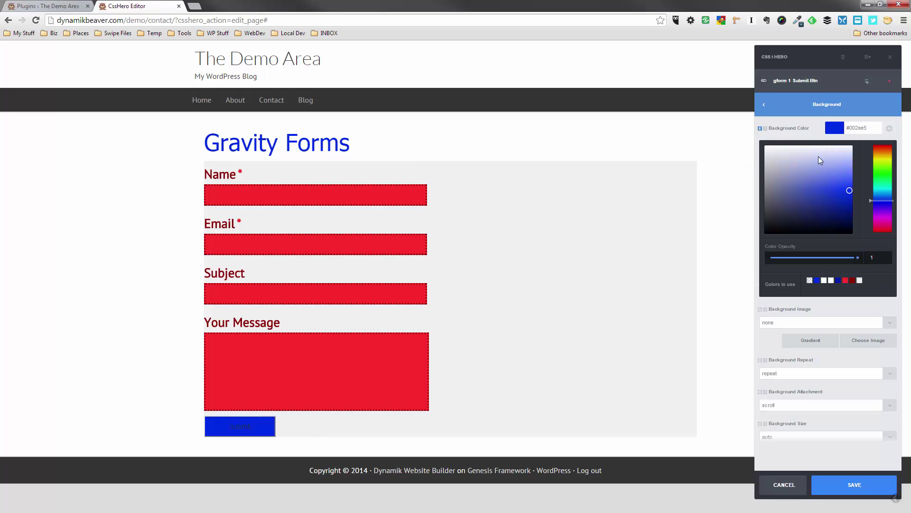
- Set the Submit button's text color to white, #ffffff
click(813, 106)
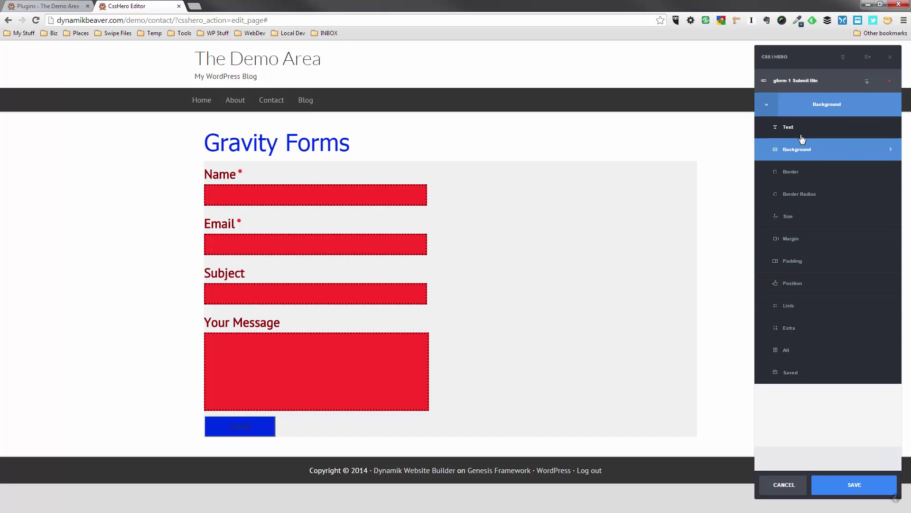
click(800, 135)
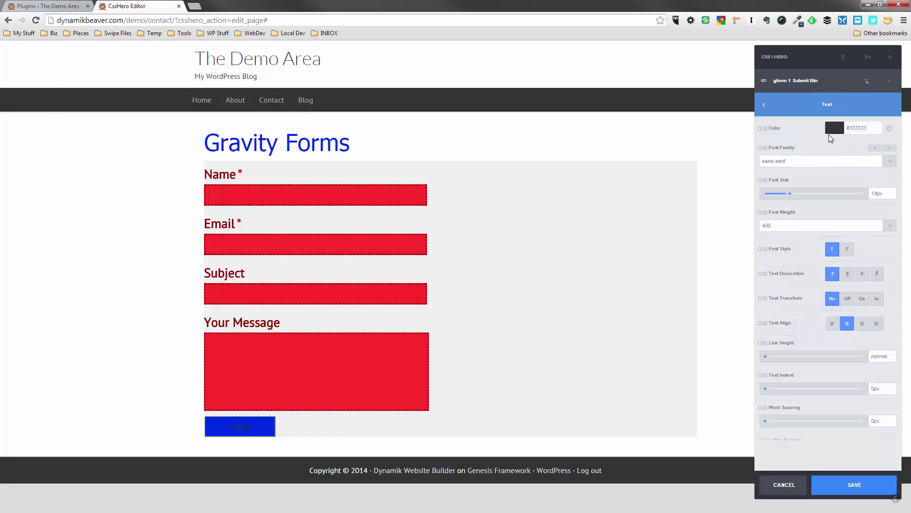
click(833, 131)
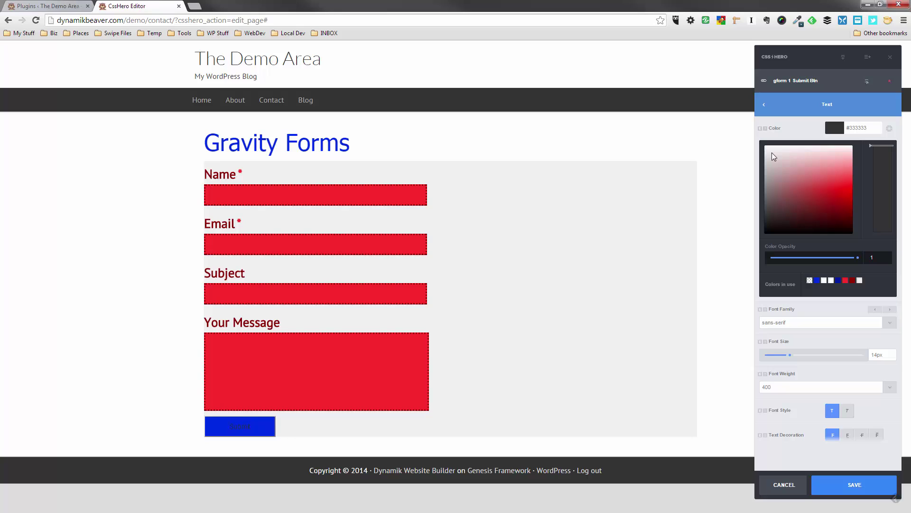
drag(773, 156, 758, 144)
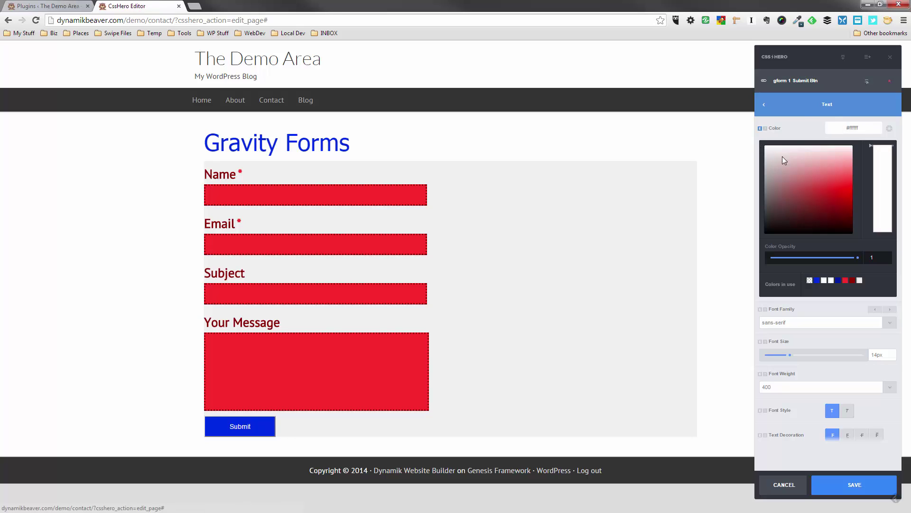
- Set the Submit button's font size to 24px and mark the value as important so it overrides the existing style
click(809, 109)
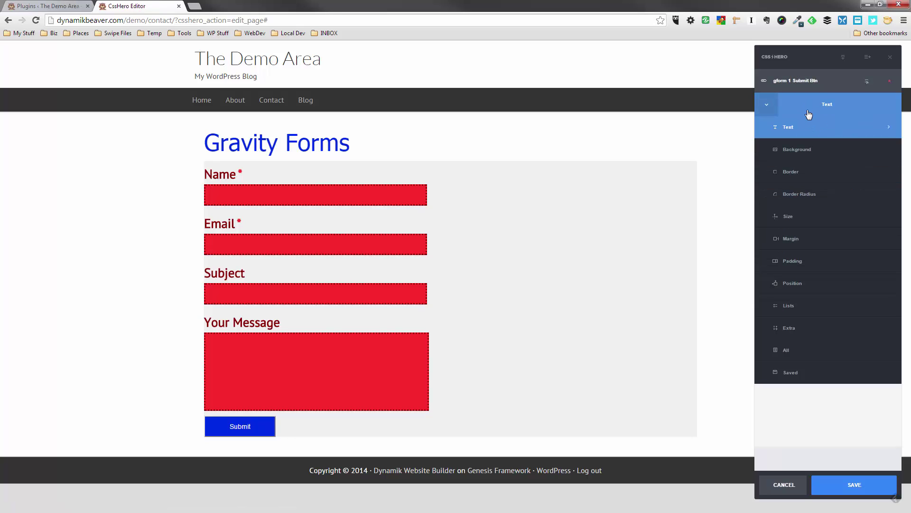
click(802, 128)
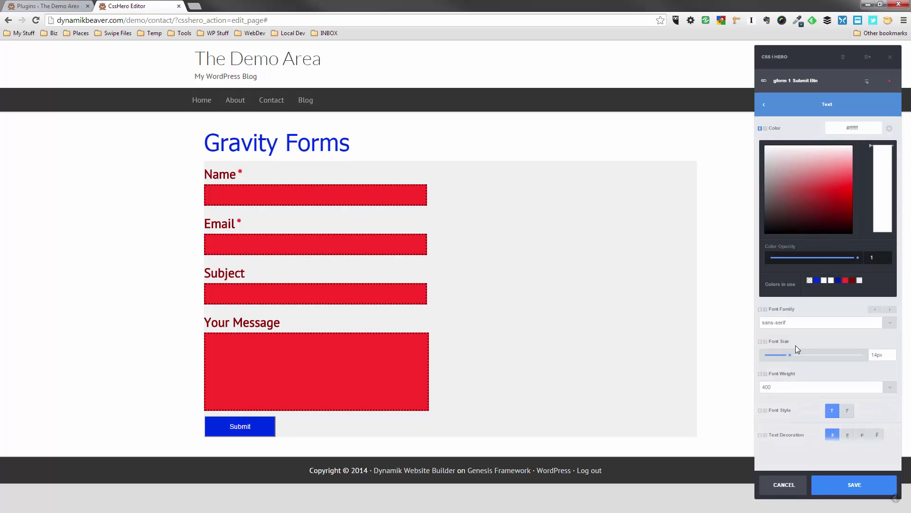
drag(791, 355, 809, 359)
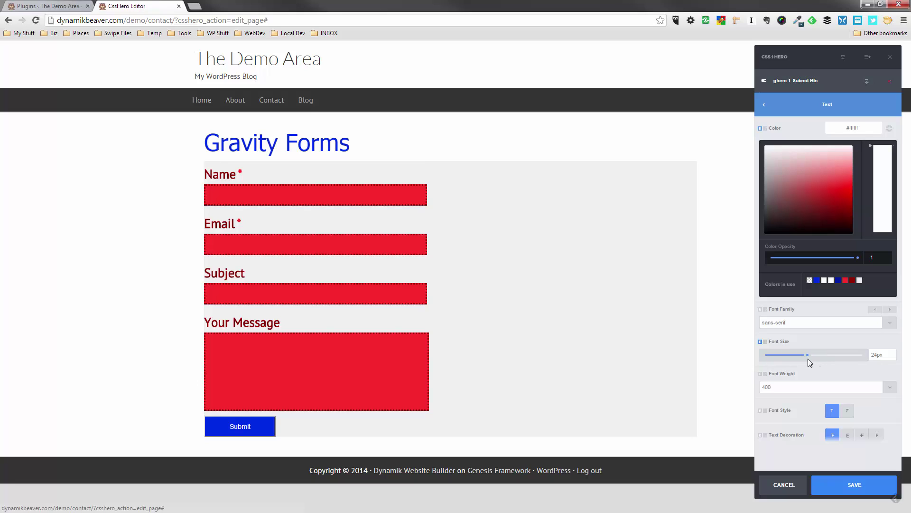
click(765, 342)
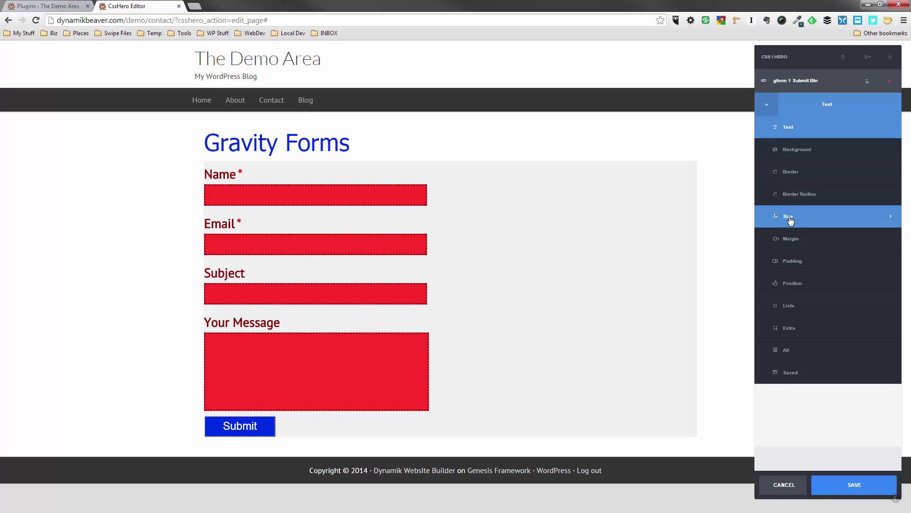
- Give the Submit button a dotted border style on all sides
click(790, 178)
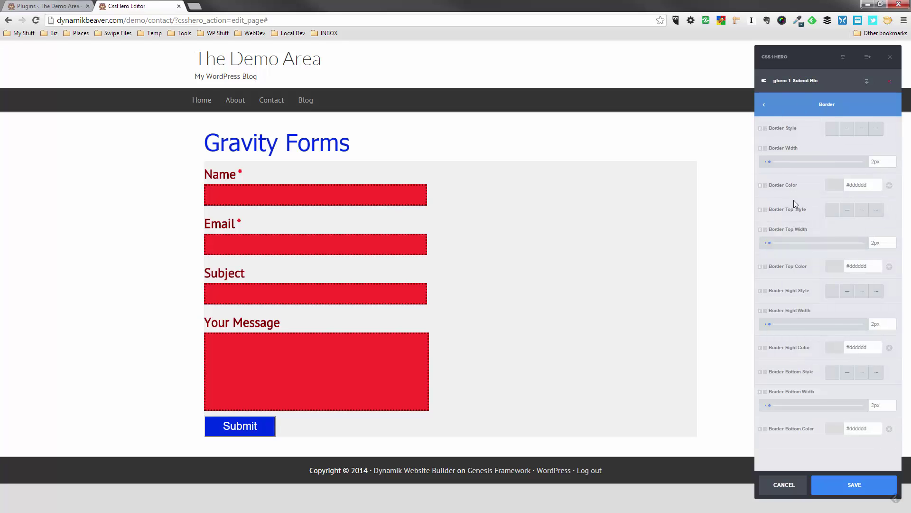
click(848, 129)
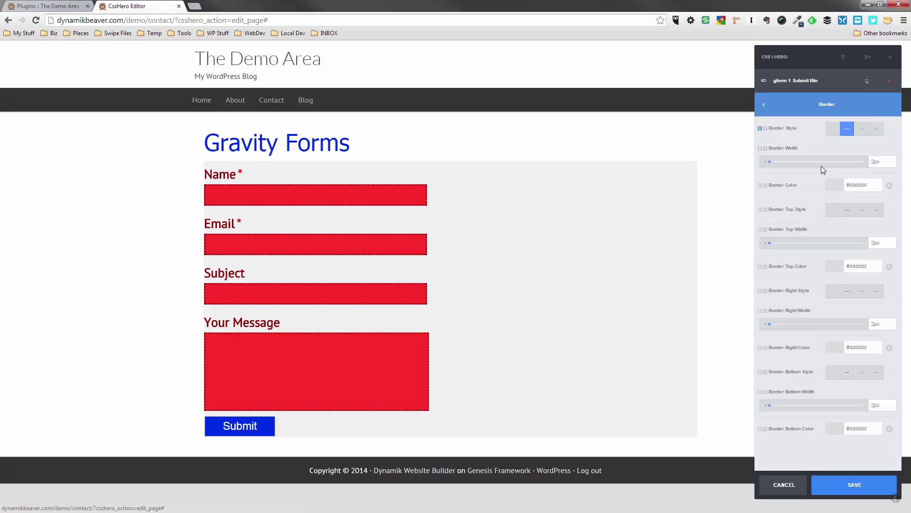
click(862, 129)
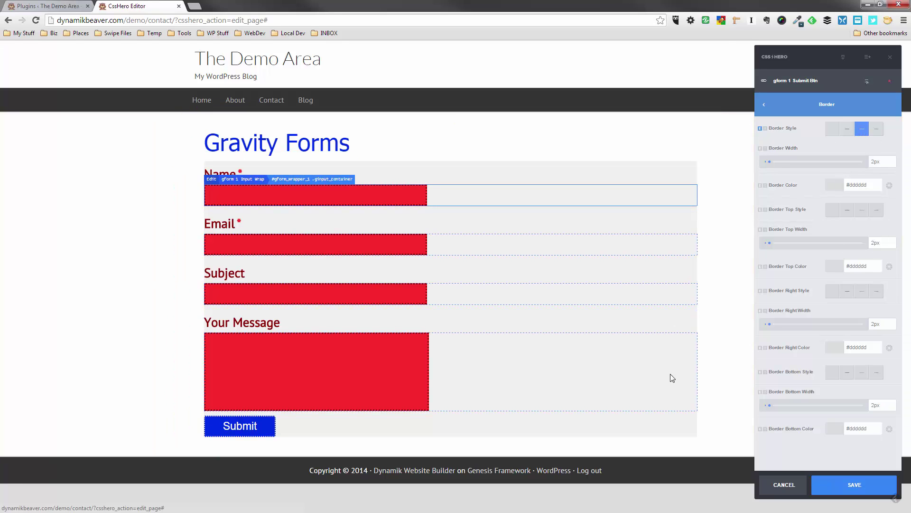
- Select the Gform 1 Form element and give it a solid 4px border in the already used dark red #8e0000
click(682, 412)
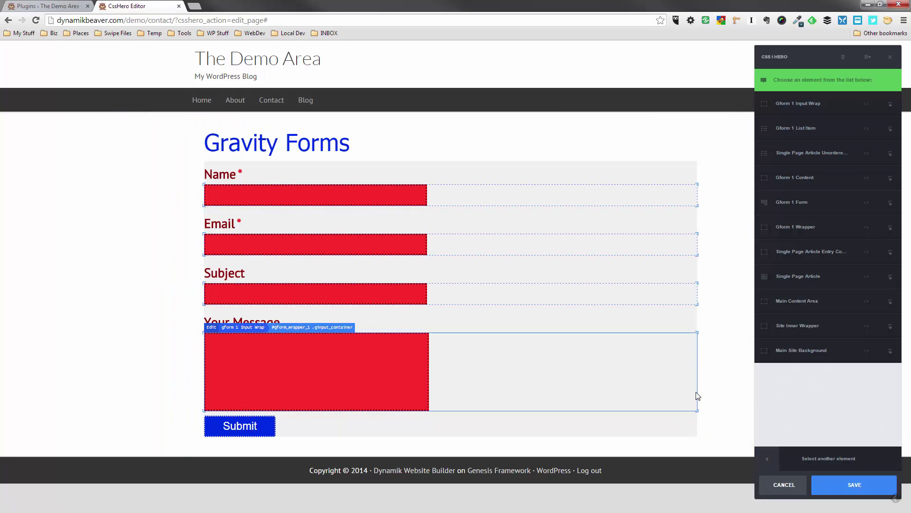
click(706, 415)
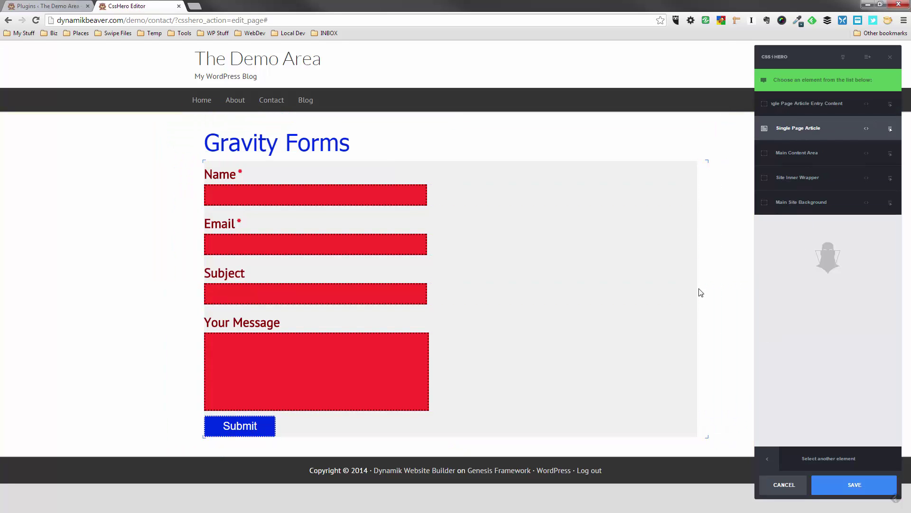
click(691, 416)
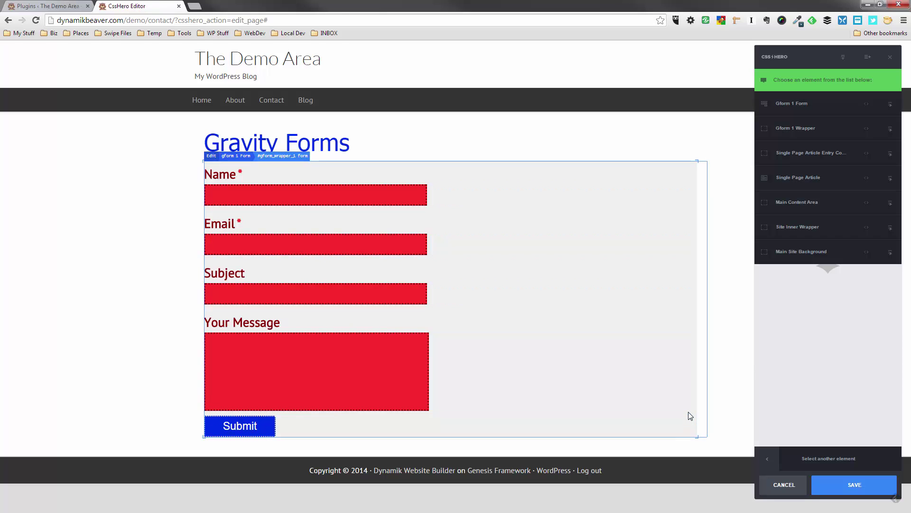
click(802, 110)
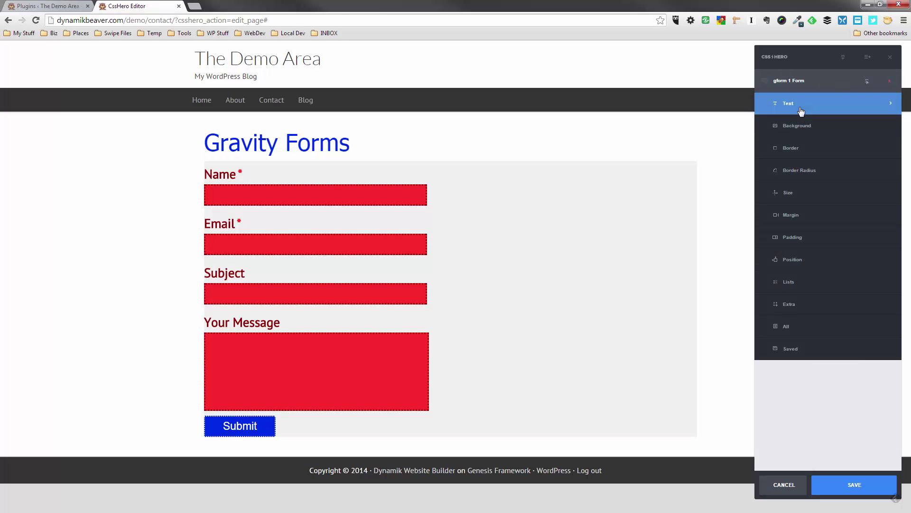
click(791, 148)
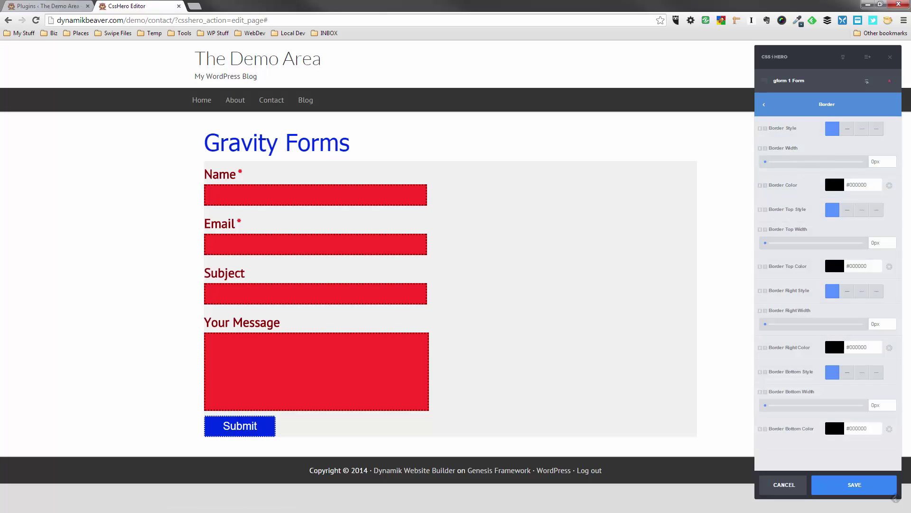
click(835, 184)
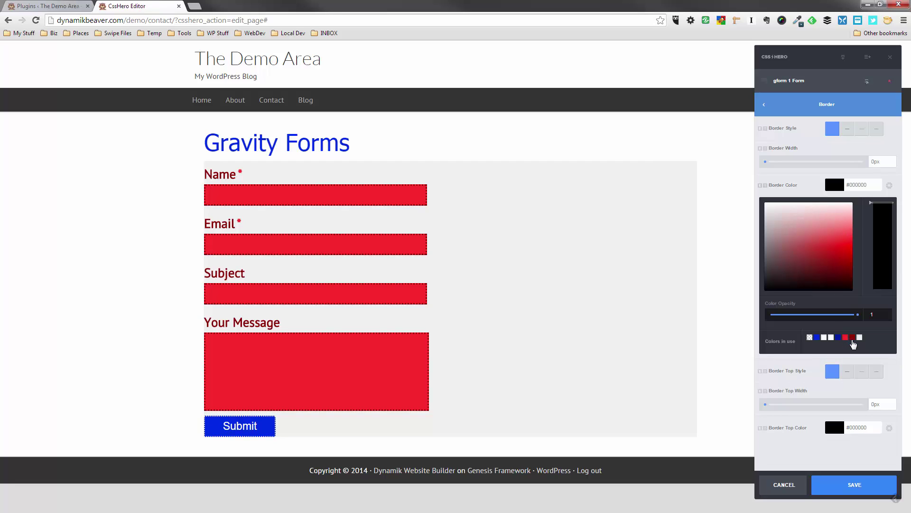
click(852, 338)
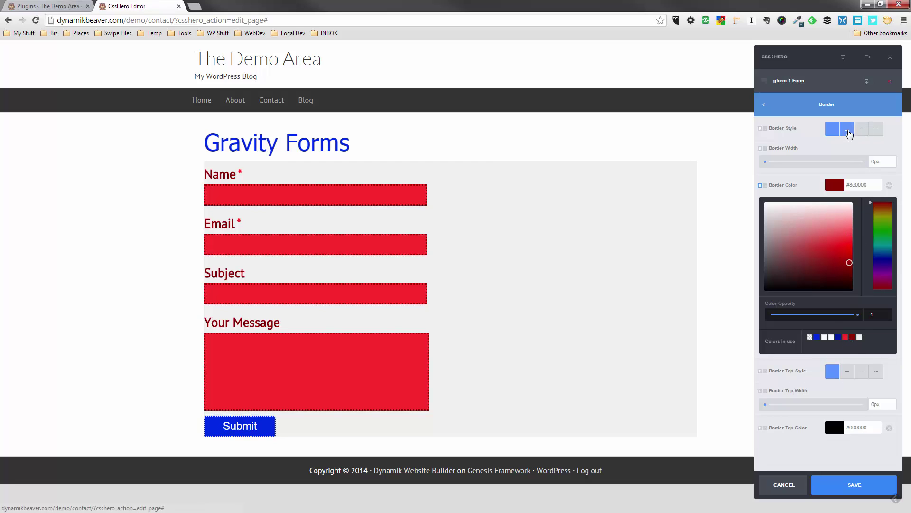
click(848, 129)
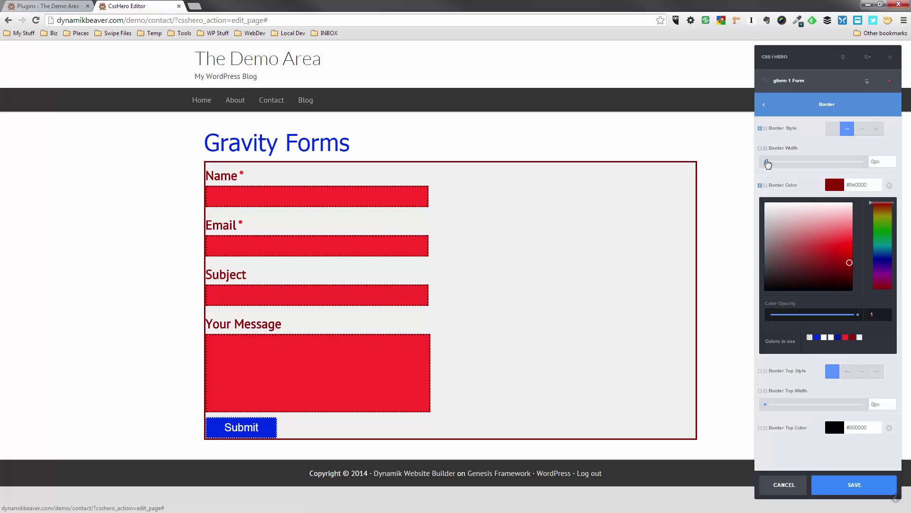
drag(768, 164, 773, 164)
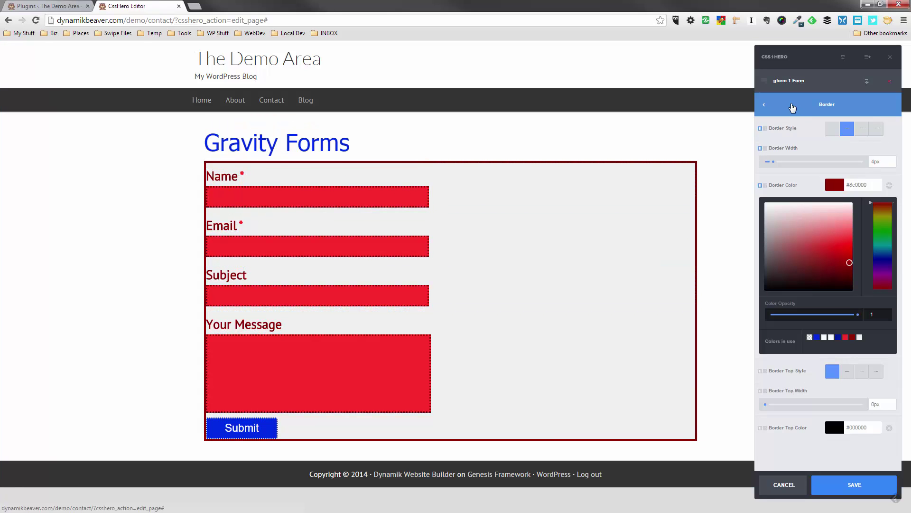
- Set the form's left padding and bottom padding to 20px each
click(793, 108)
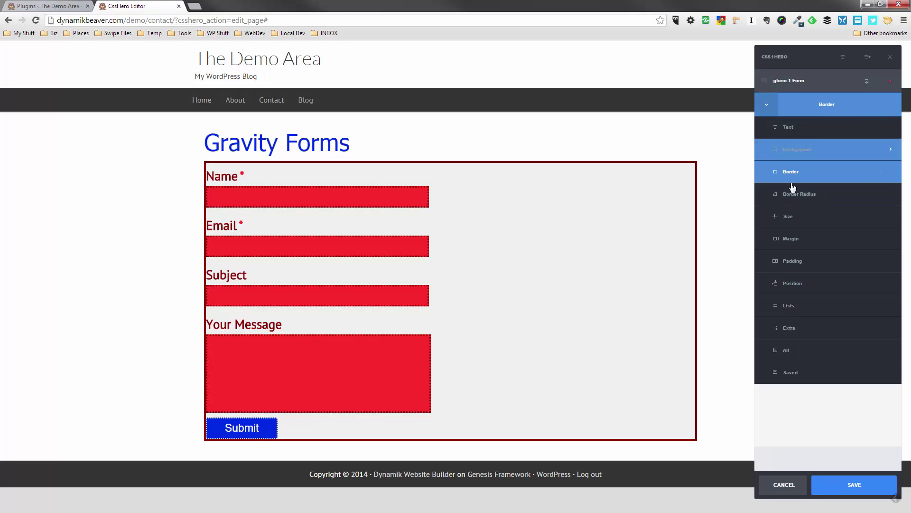
click(793, 262)
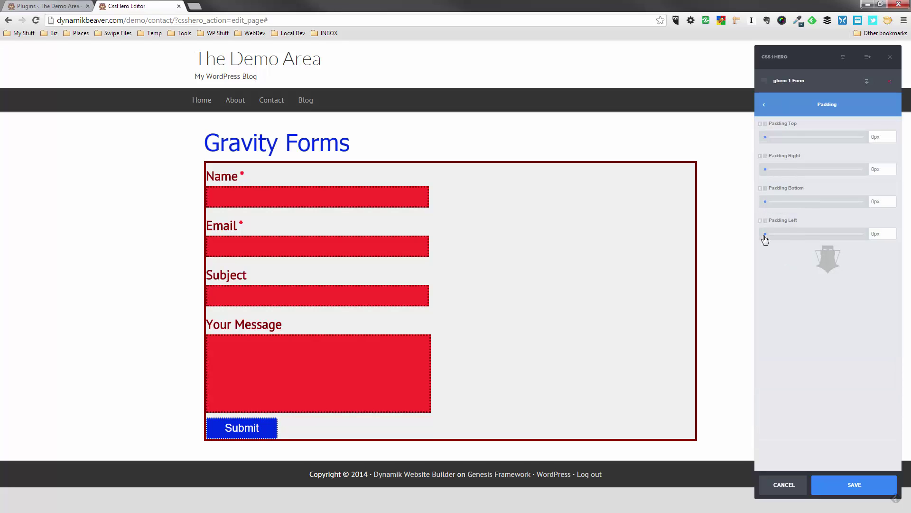
drag(765, 233, 805, 238)
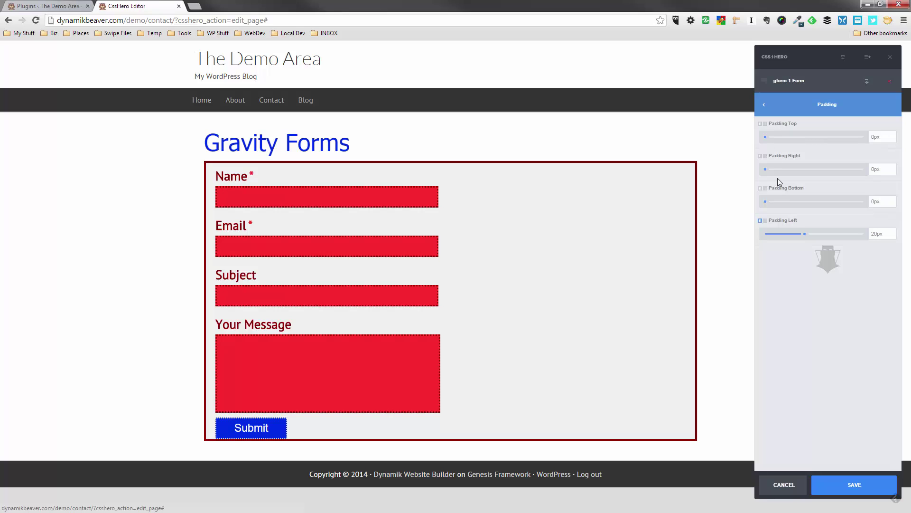
drag(769, 204, 805, 197)
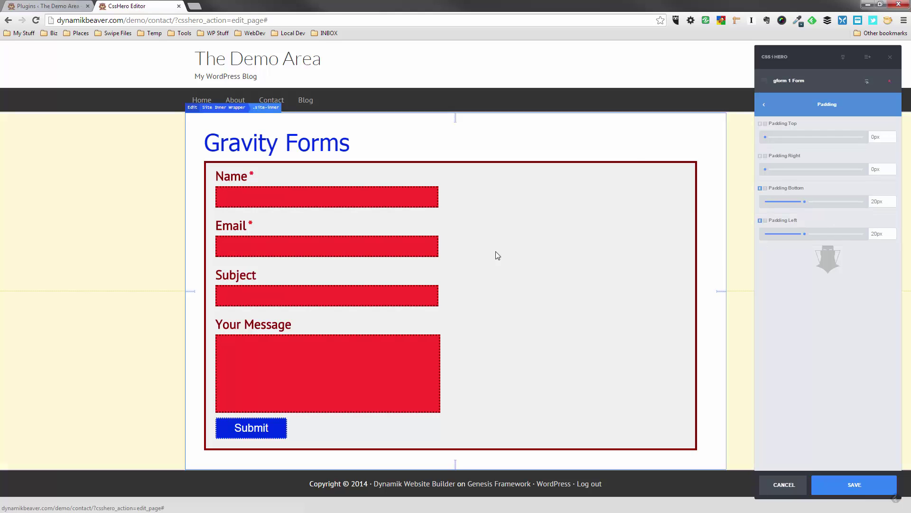
- Select the form's Submit button and set its top padding to 5px
click(251, 434)
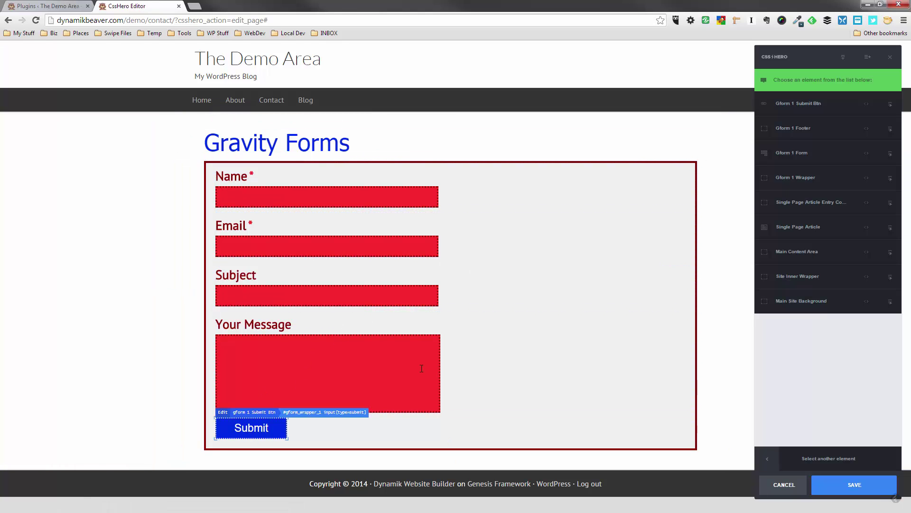
click(790, 104)
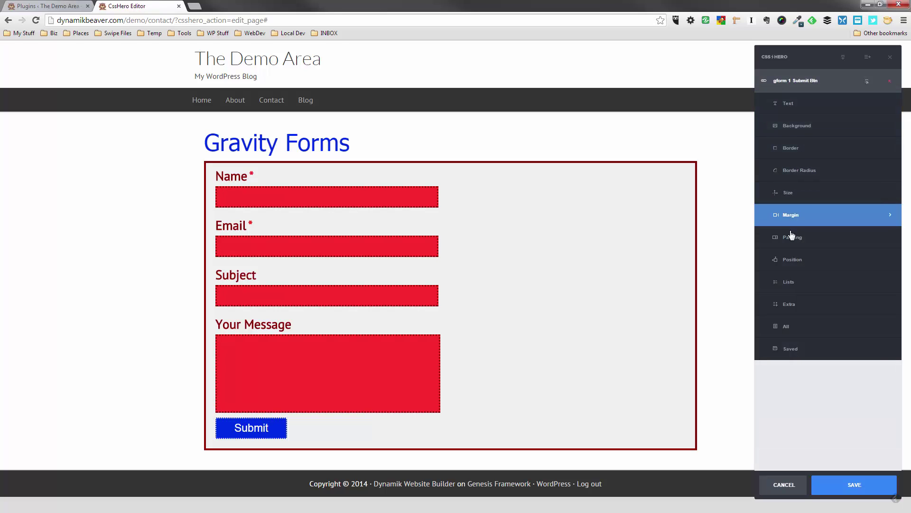
click(791, 239)
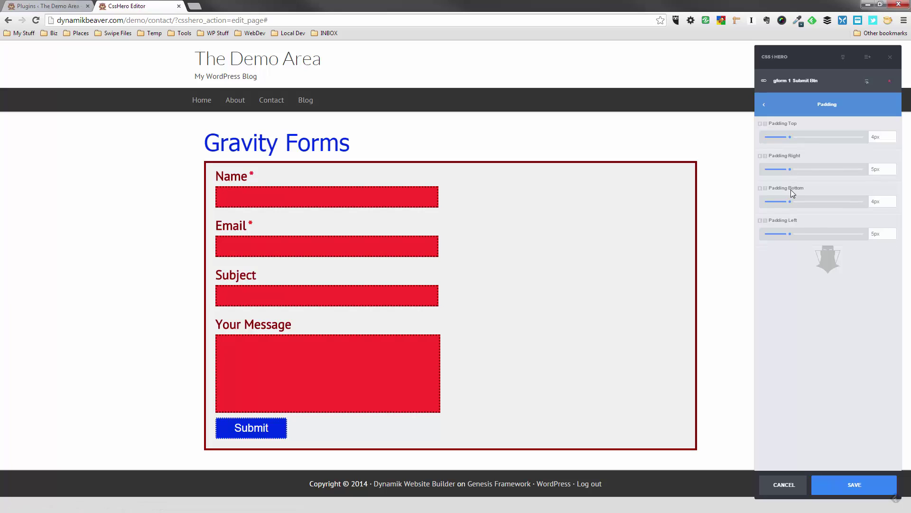
drag(790, 136, 798, 142)
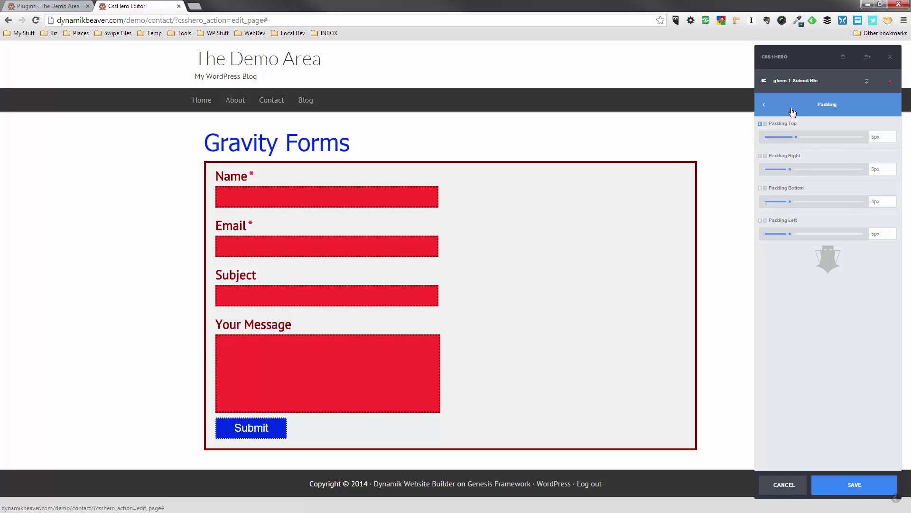
- Set the Submit button's top margin to 10px and save all the styling changes
mouse_move(790, 108)
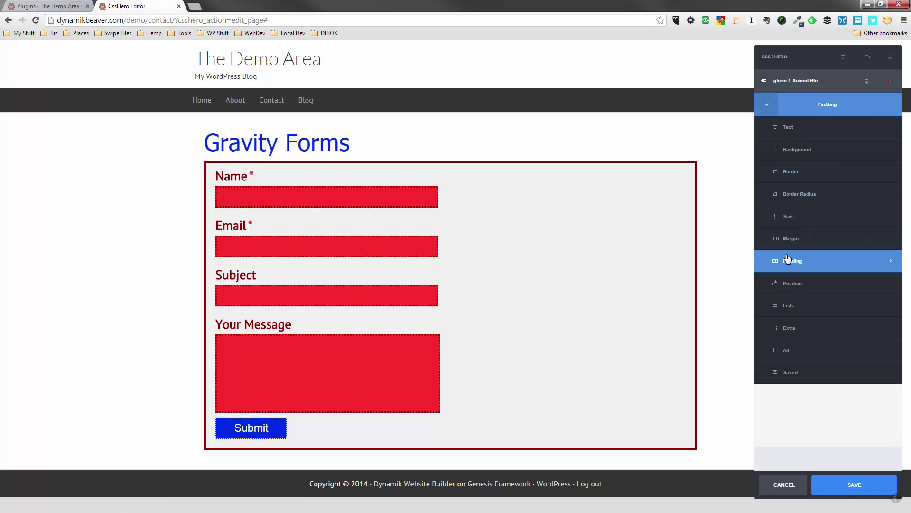
click(789, 245)
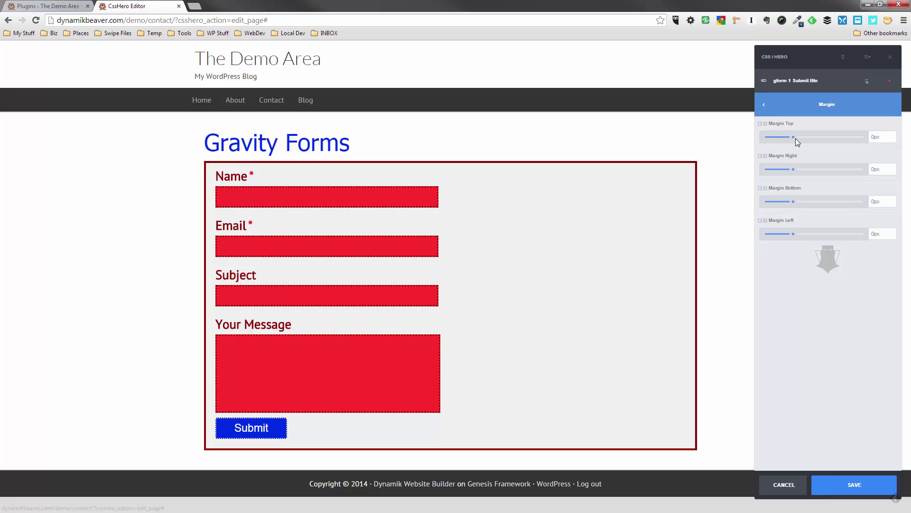
drag(796, 138, 810, 135)
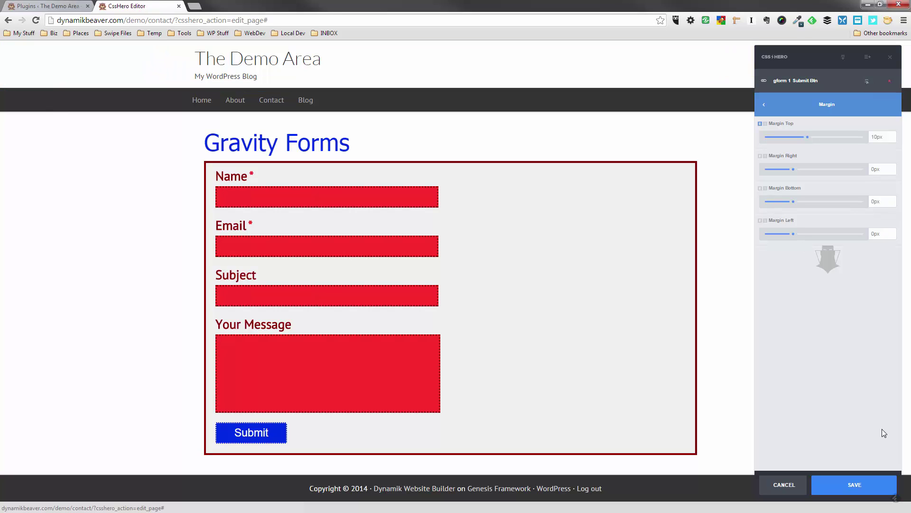
click(875, 490)
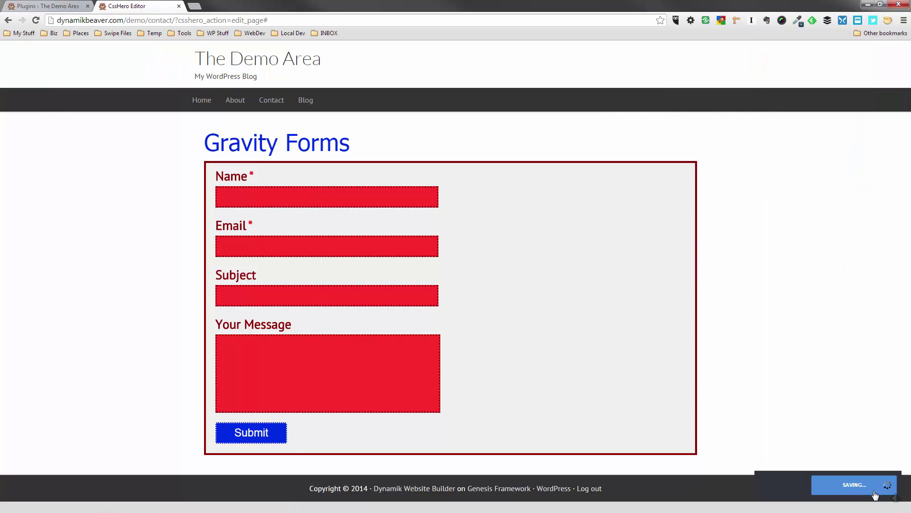